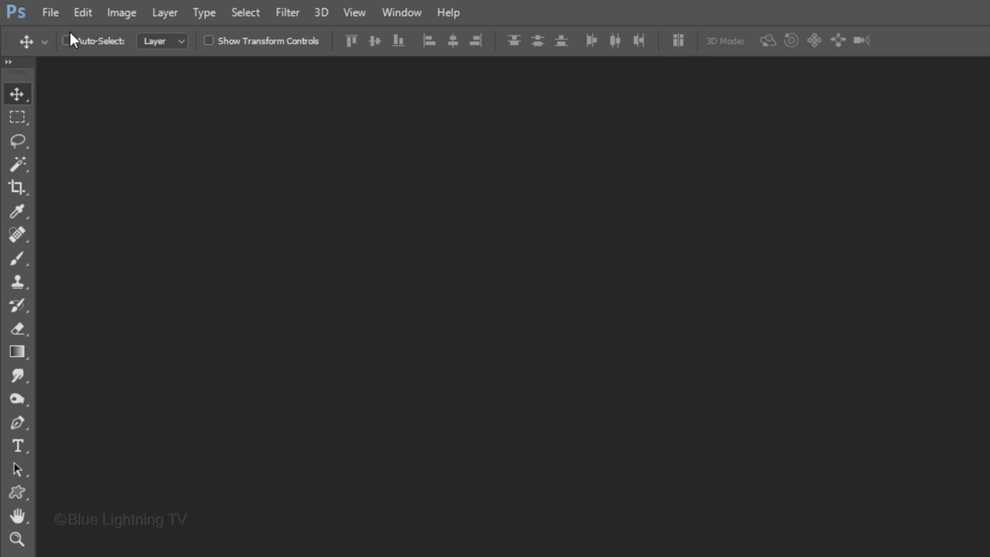
# Step: Load the 'Eagle video' file with File > Import > Video Frames to Layers
pyautogui.click(51, 13)
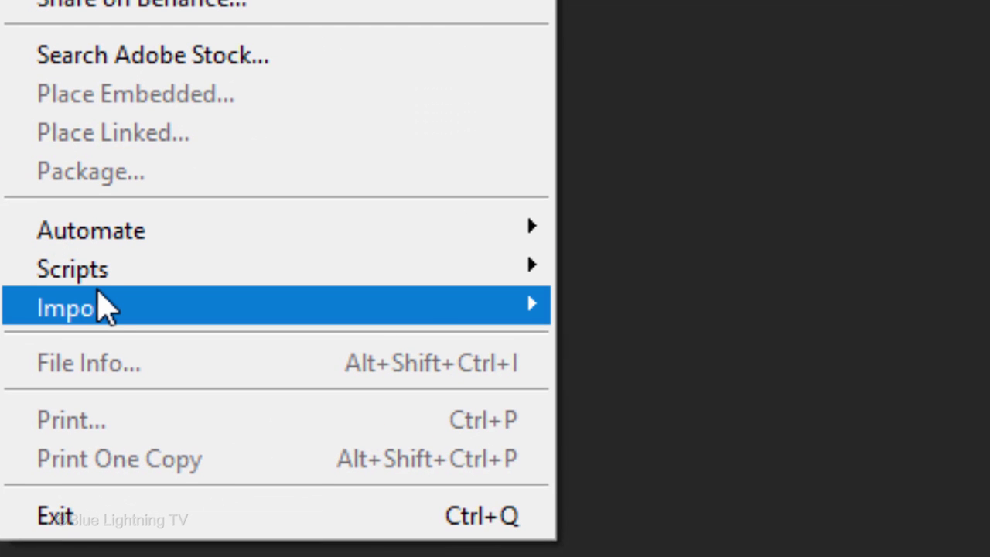
pyautogui.moveTo(283, 307)
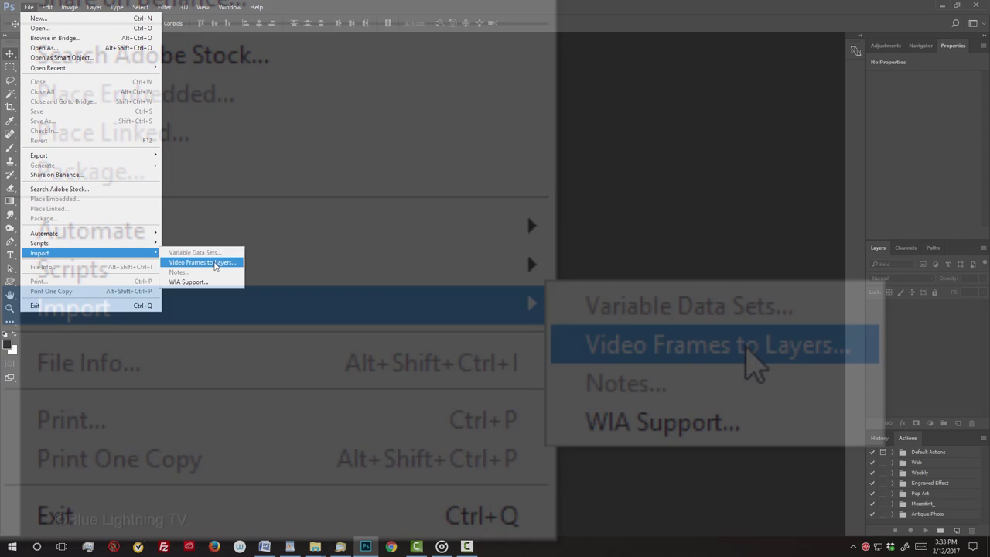
pyautogui.click(747, 351)
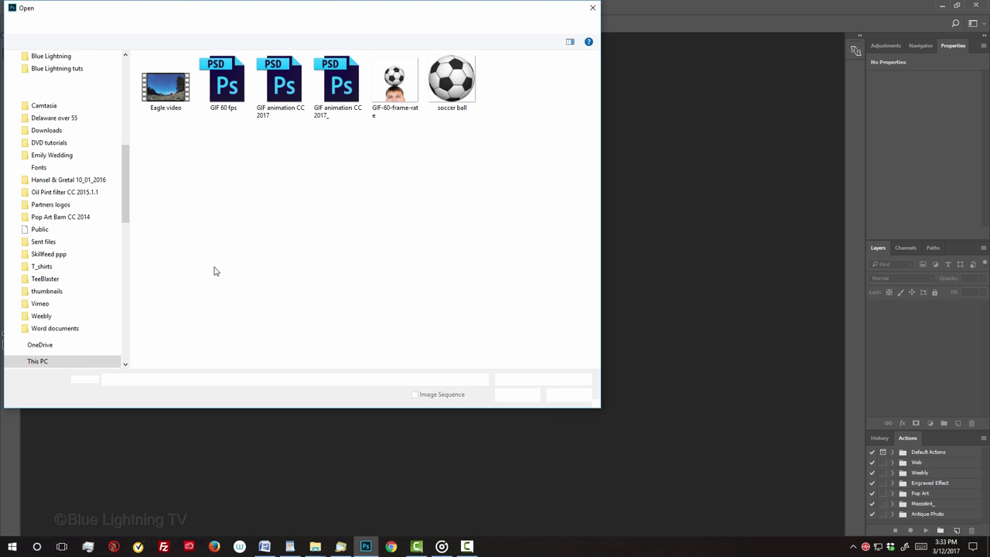
pyautogui.click(164, 88)
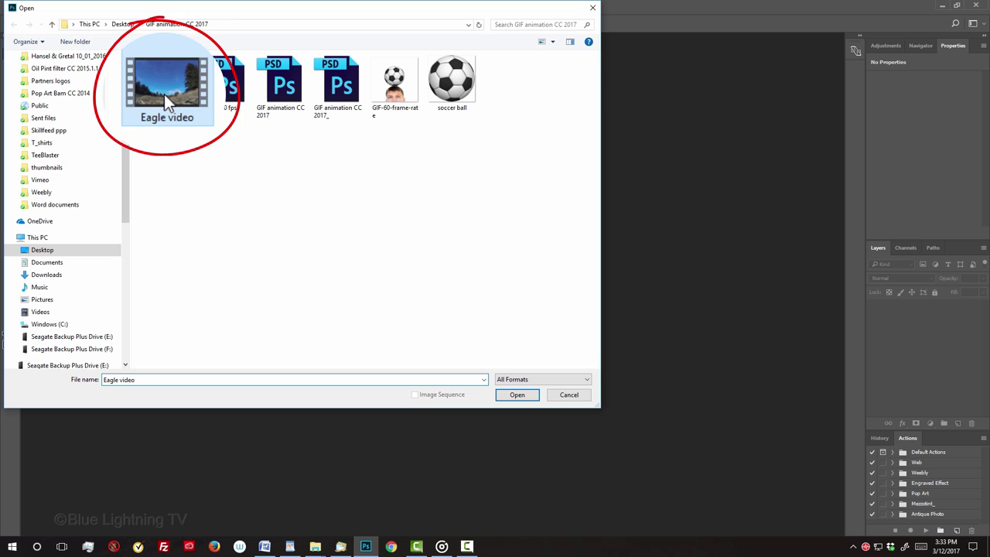
pyautogui.click(514, 395)
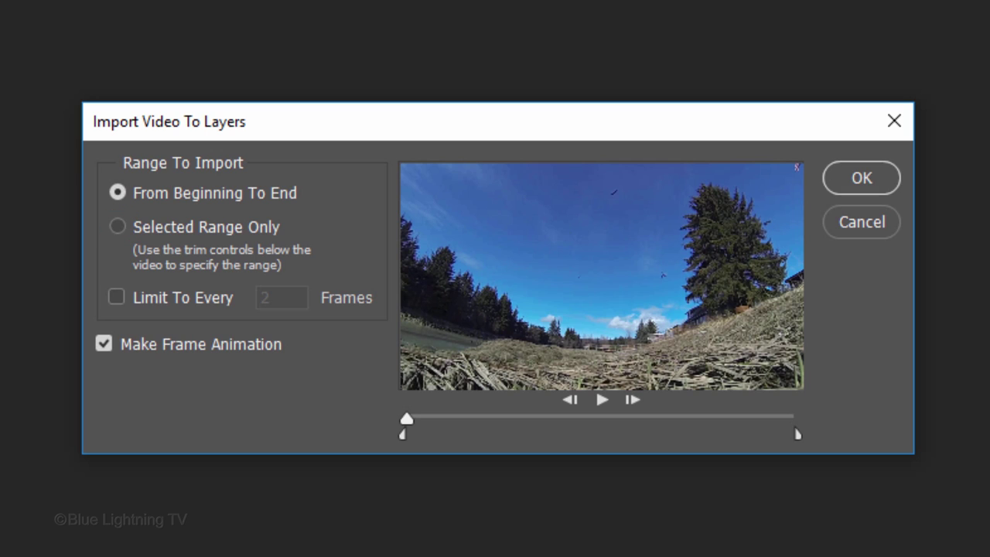
# Step: Trim the import range to a short mid-video stretch and import it as a frame animation
pyautogui.moveTo(410, 420); pyautogui.dragTo(616, 435)
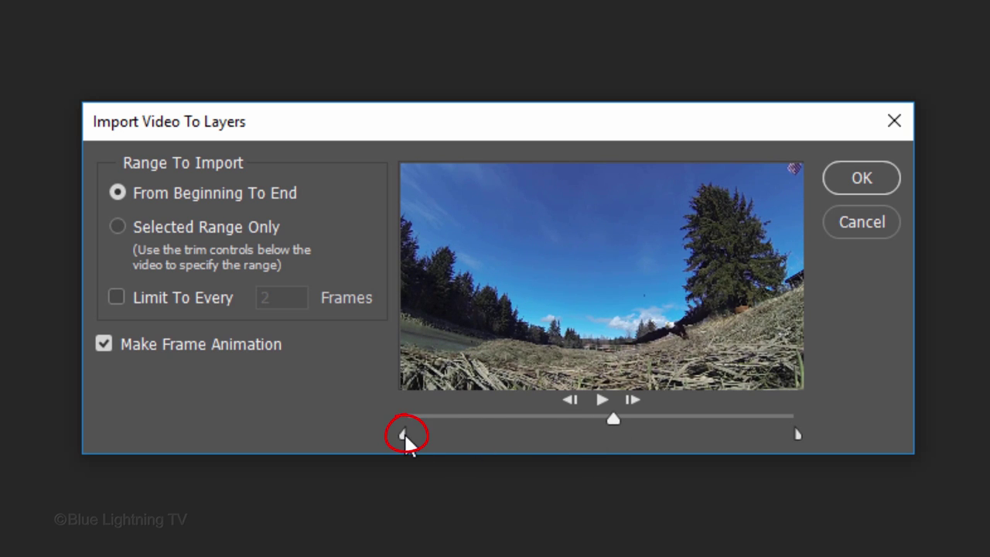
pyautogui.moveTo(404, 434); pyautogui.dragTo(615, 434)
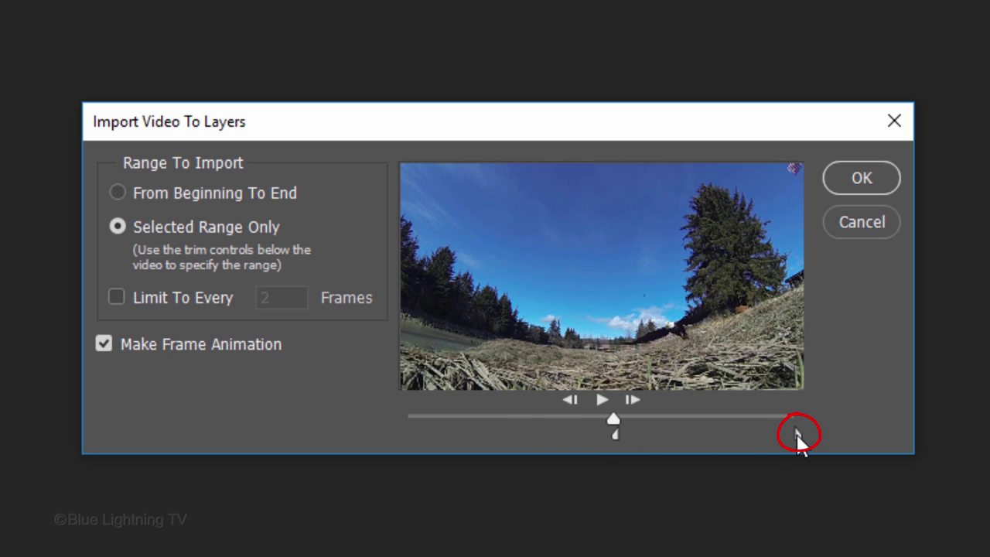
pyautogui.moveTo(797, 433)
pyautogui.mouseDown()
pyautogui.moveTo(634, 434)
pyautogui.moveTo(672, 431)
pyautogui.mouseUp()
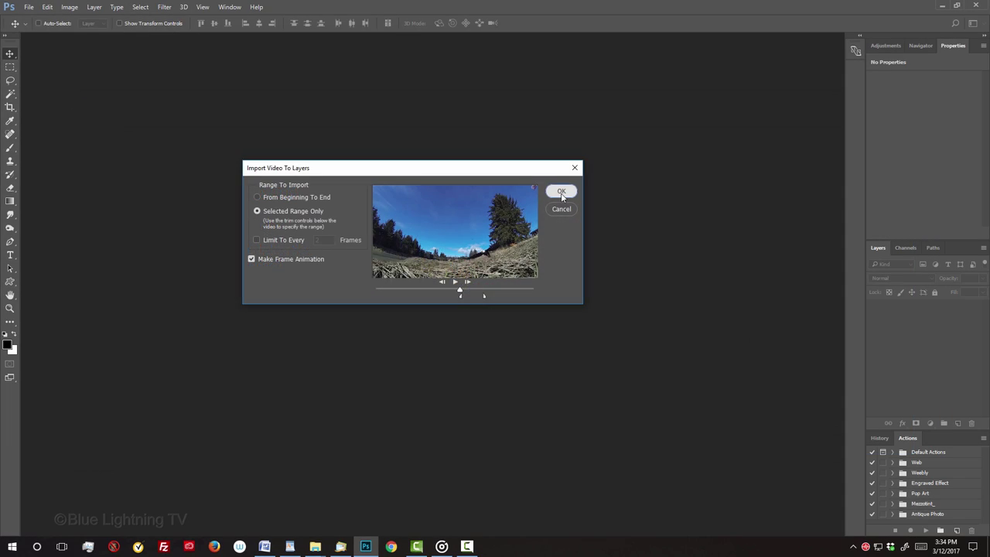
pyautogui.click(866, 186)
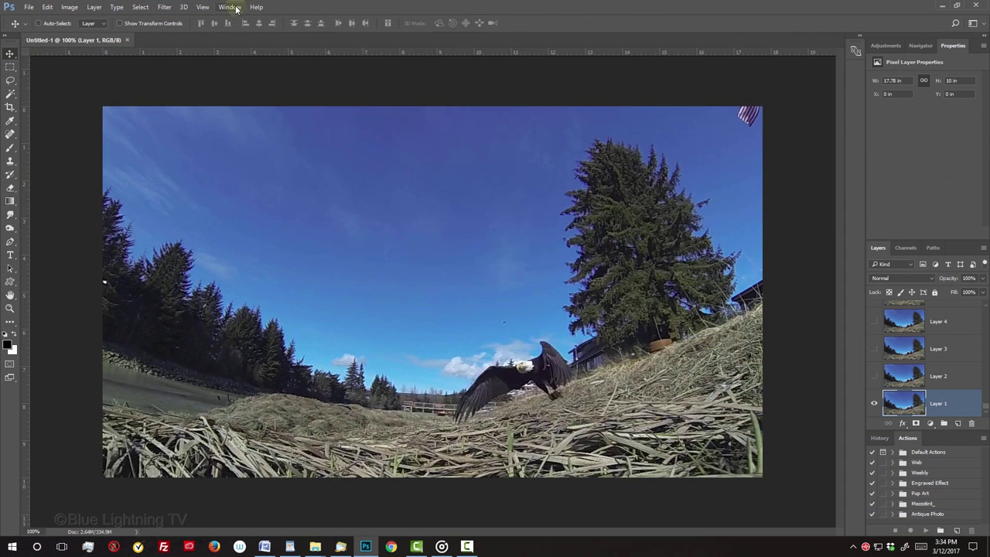
# Step: Show the Timeline, keep looping set to Forever, and play then stop the eagle animation
pyautogui.click(229, 7)
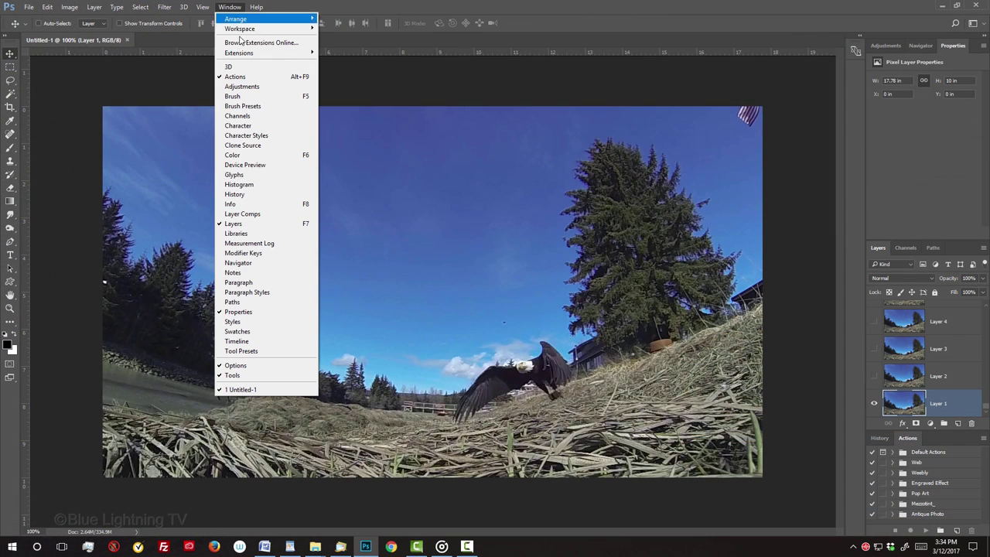
pyautogui.click(246, 343)
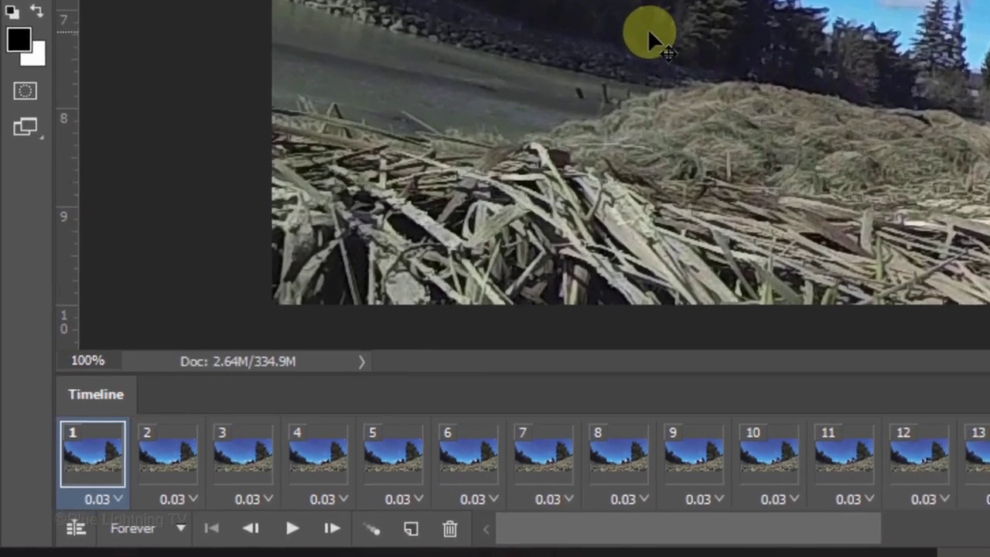
pyautogui.click(180, 527)
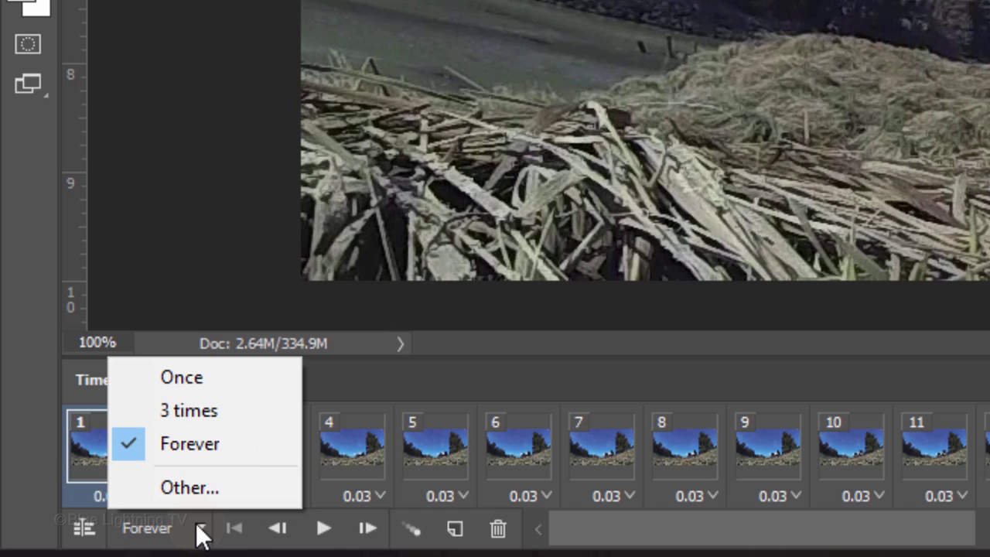
pyautogui.click(197, 526)
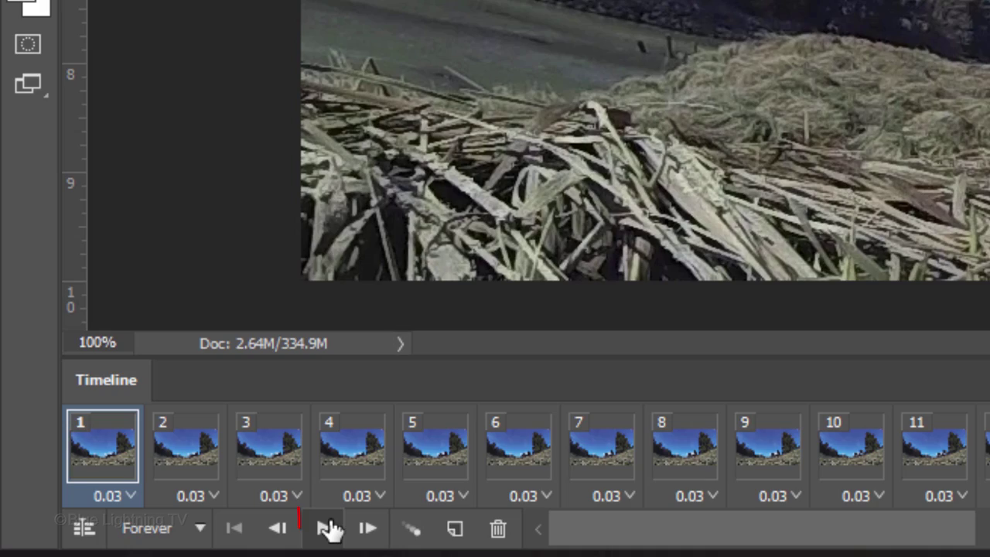
pyautogui.click(325, 529)
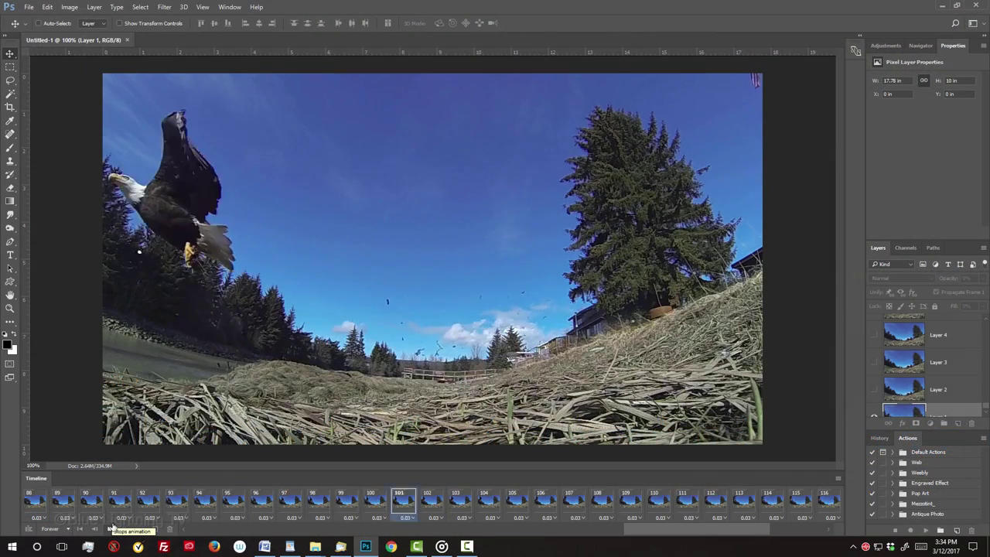
pyautogui.press('space')
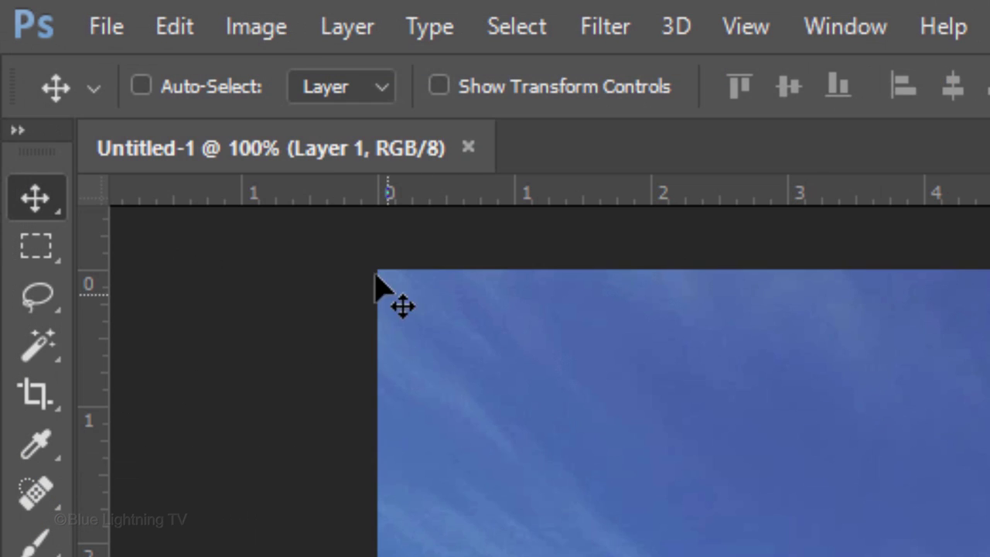
# Step: Resize the image to 380 px wide, giving 380 × 214 px with proportions linked
pyautogui.click(71, 9)
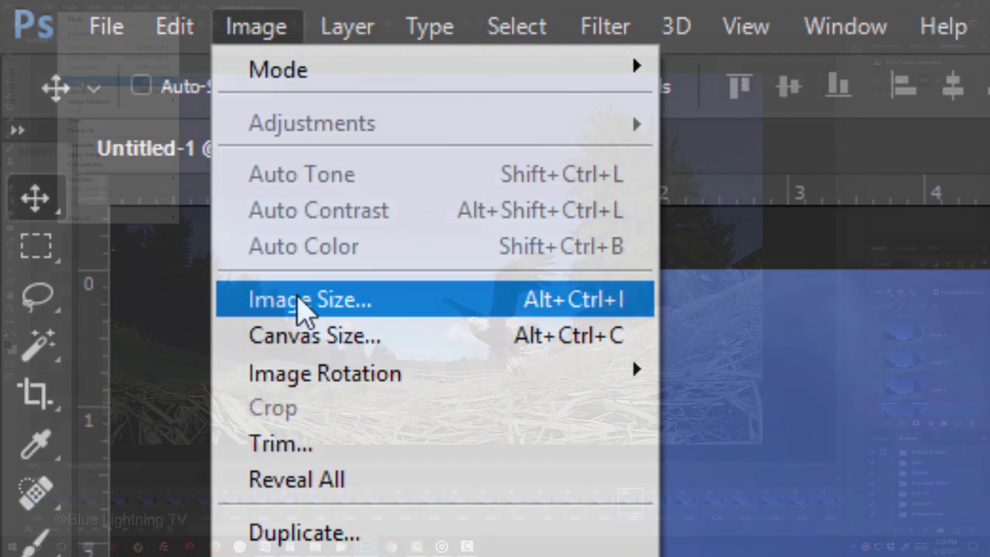
pyautogui.click(303, 310)
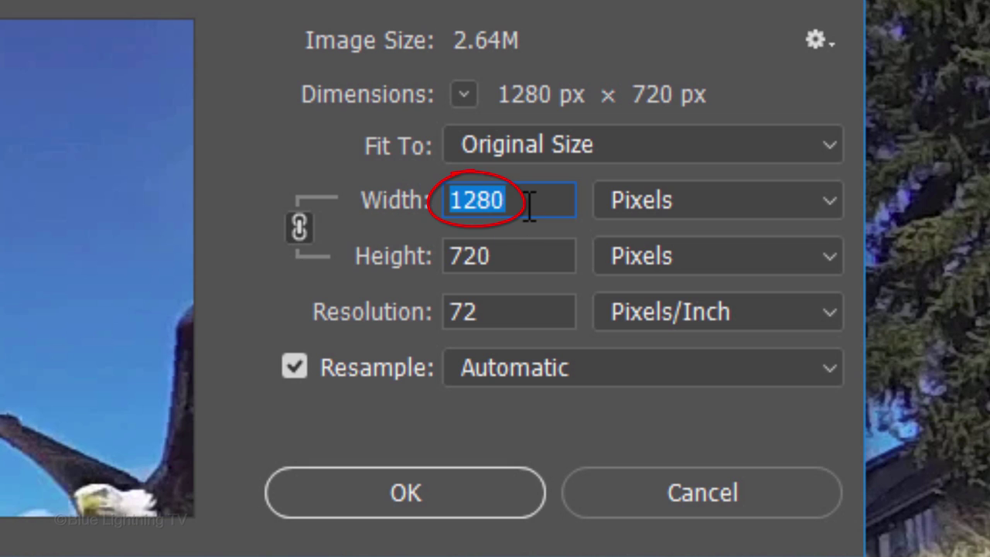
pyautogui.write('380')
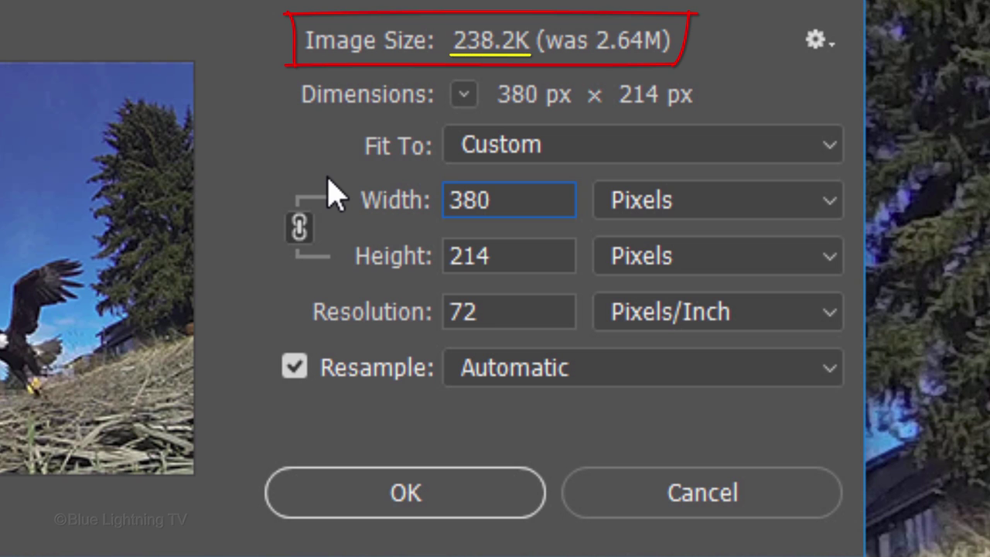
pyautogui.click(417, 495)
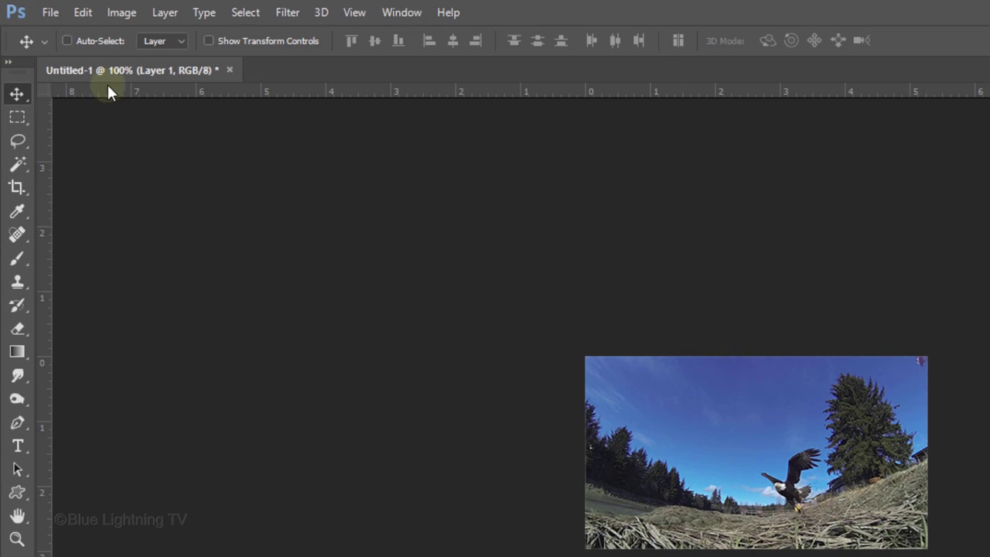
# Step: Open Save for Web and preview the animated GIF in the browser
pyautogui.click(50, 12)
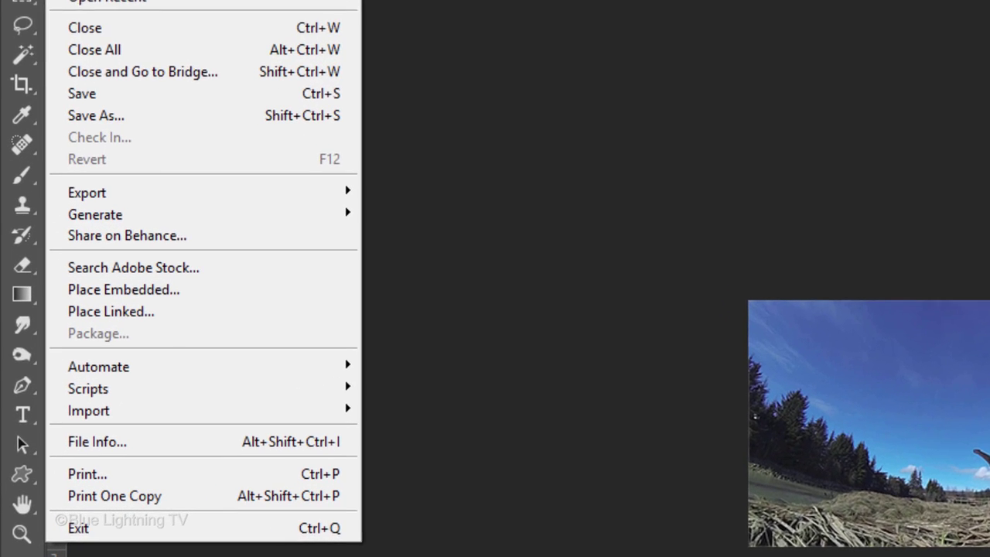
pyautogui.moveTo(90, 170)
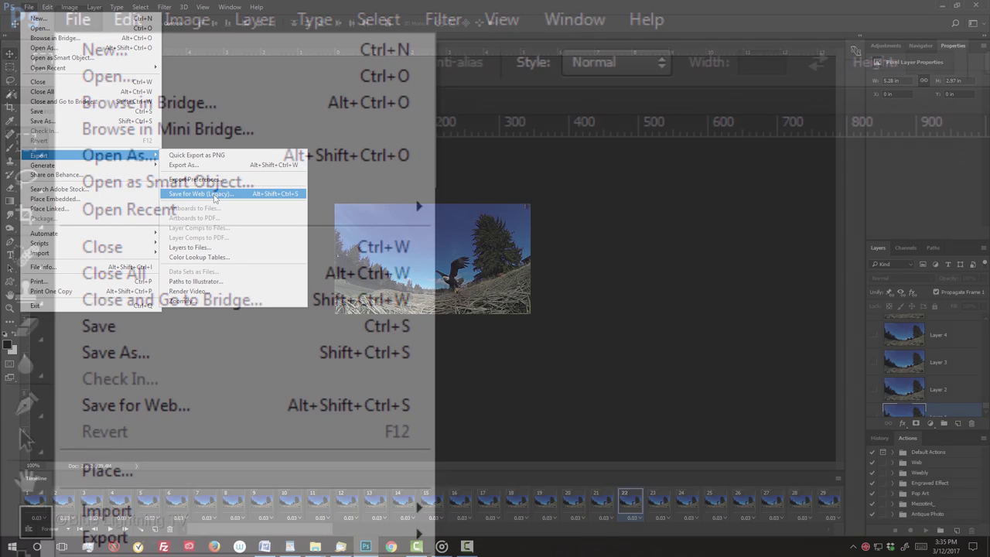
pyautogui.click(214, 191)
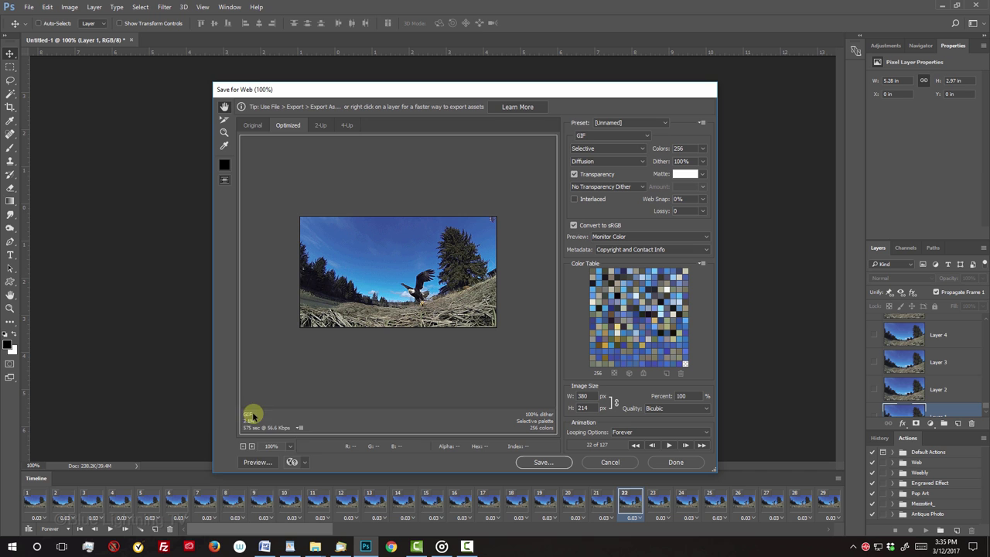
pyautogui.click(263, 466)
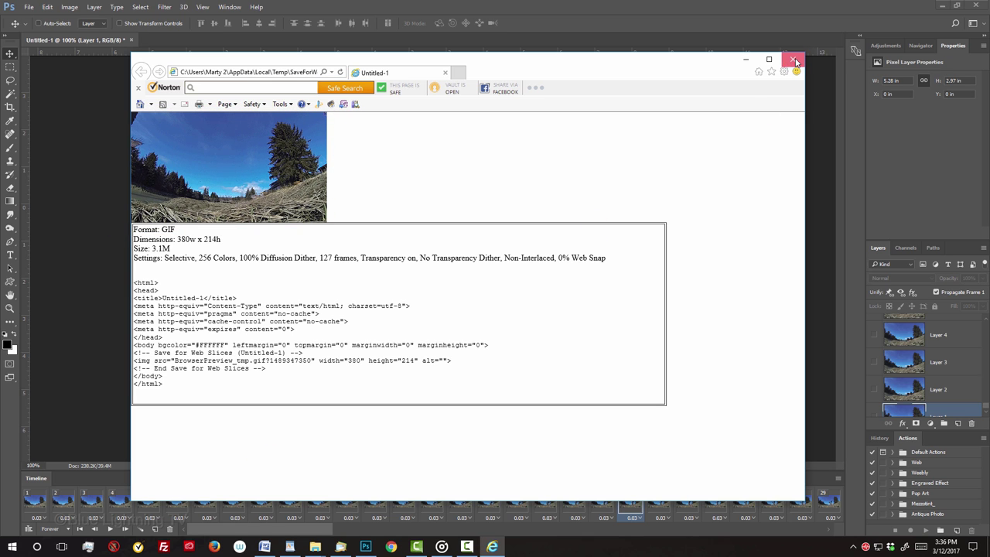
pyautogui.click(795, 61)
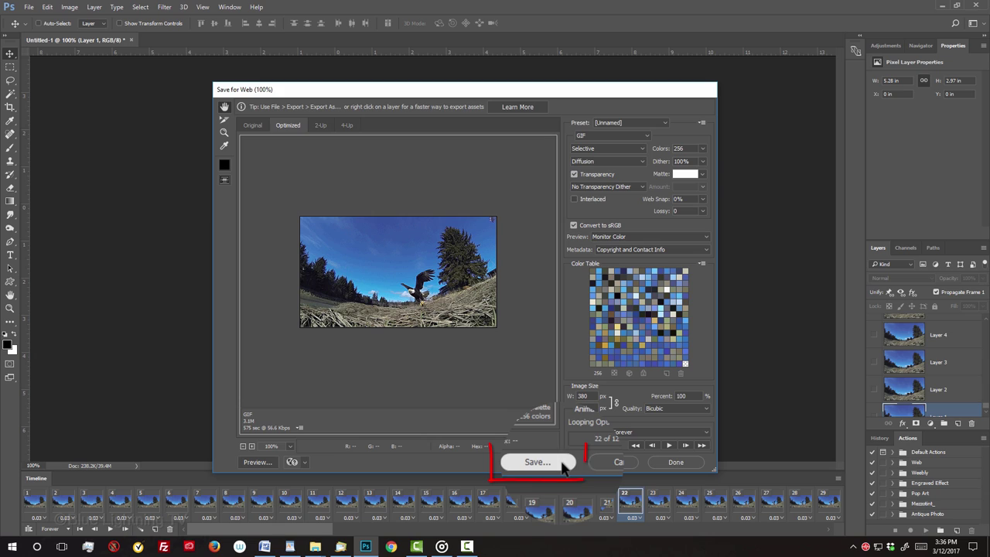
# Step: Save the optimized GIF to the Desktop as 'GIF Eagle'
pyautogui.click(538, 462)
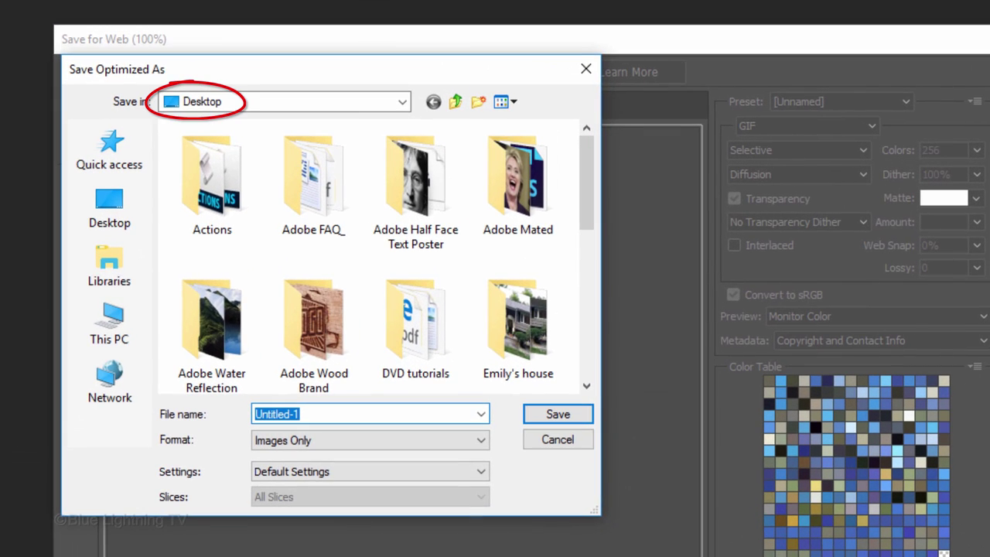
pyautogui.write('GIF Eagle')
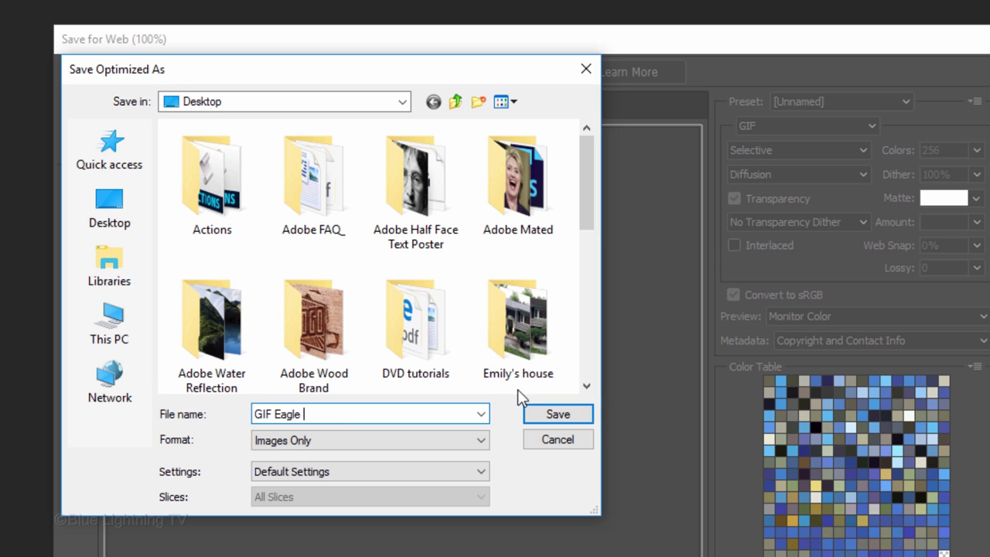
pyautogui.click(556, 418)
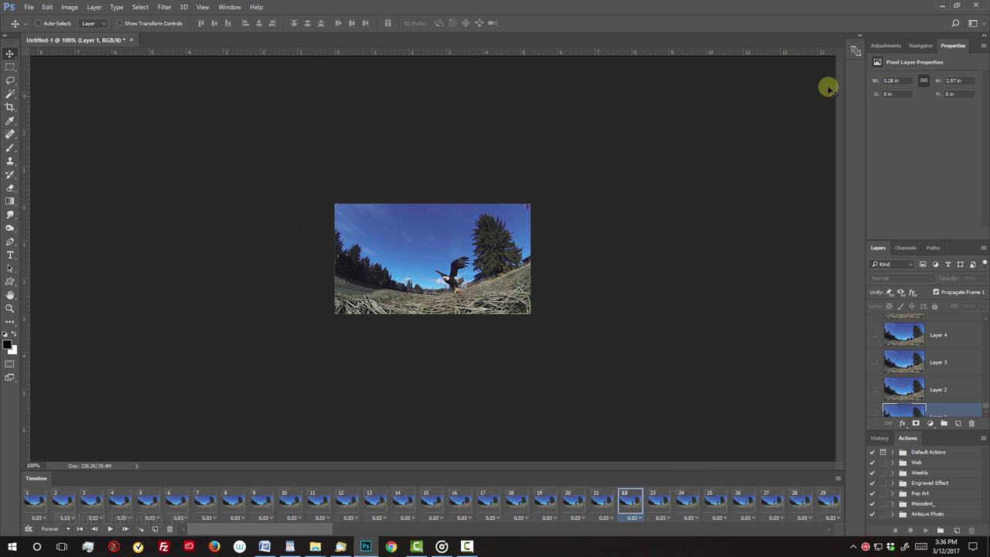
pyautogui.click(941, 6)
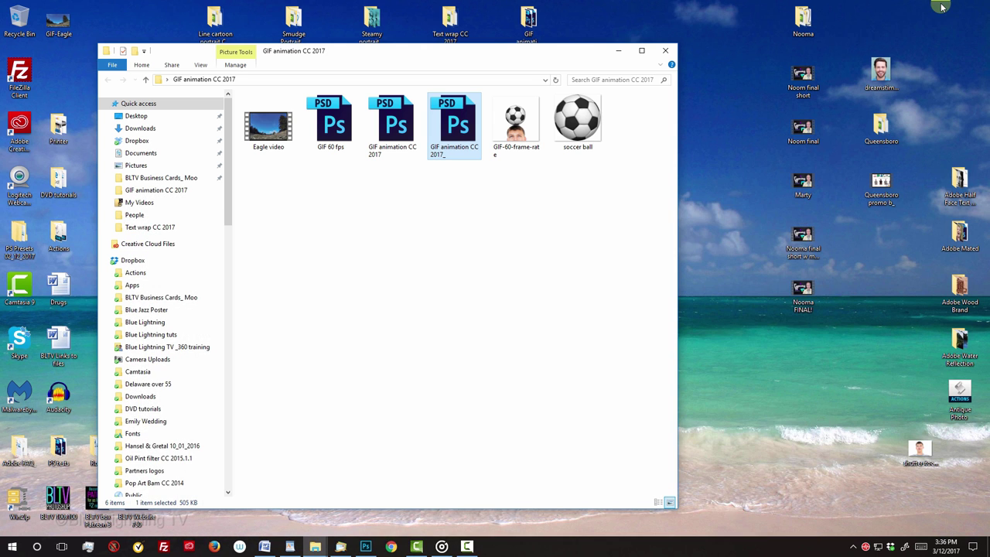
pyautogui.click(618, 53)
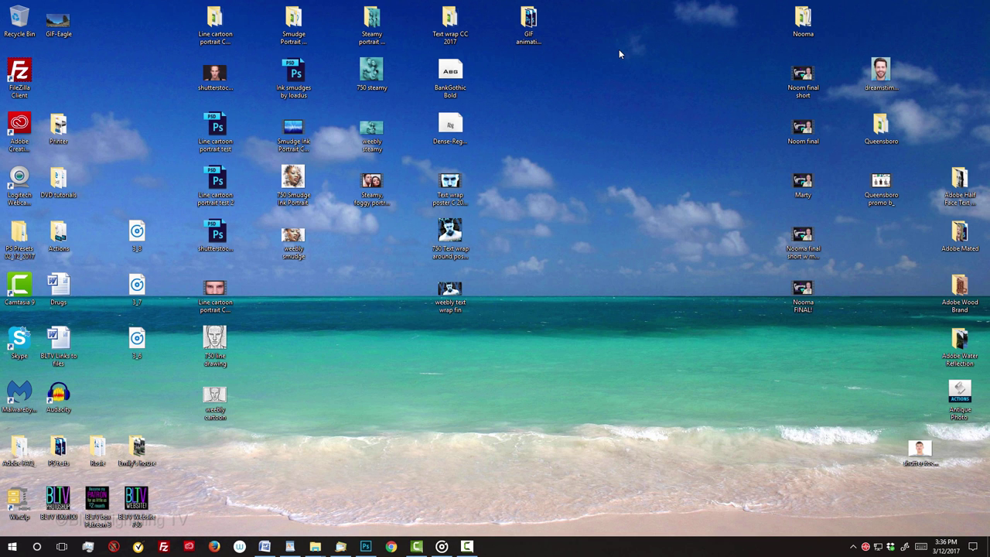
pyautogui.click(392, 546)
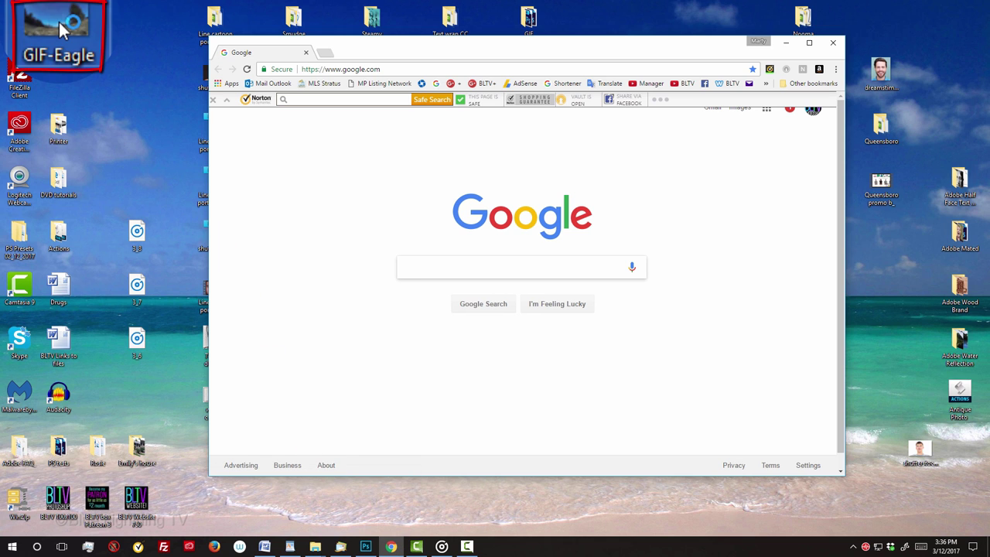
pyautogui.moveTo(61, 30); pyautogui.dragTo(334, 209)
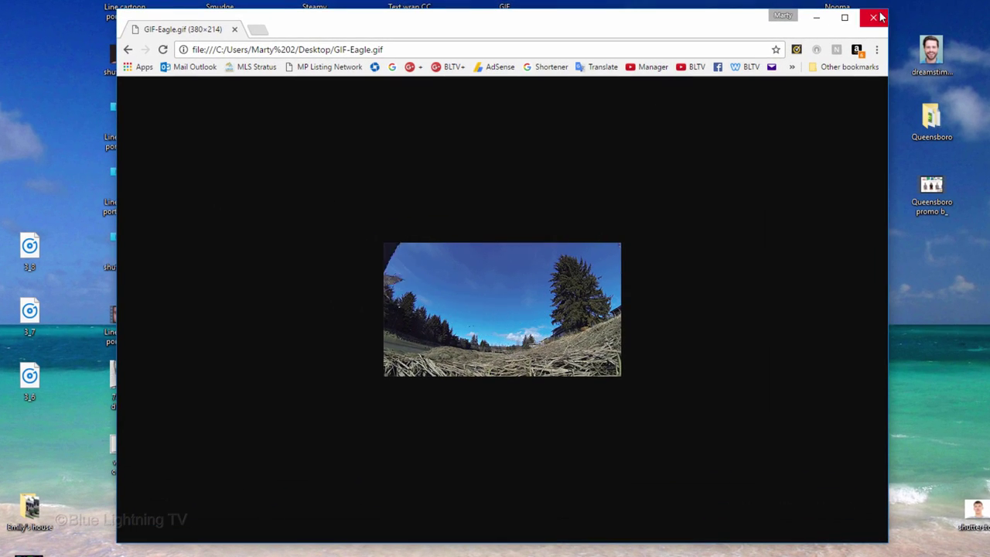
pyautogui.click(879, 17)
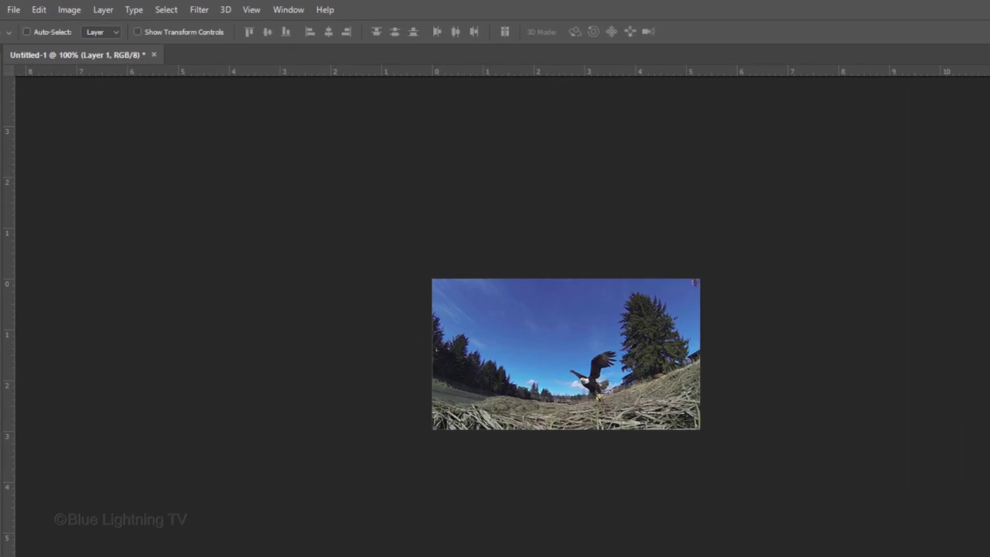
# Step: Reset the Marty workspace to its saved panel layout
pyautogui.click(516, 19)
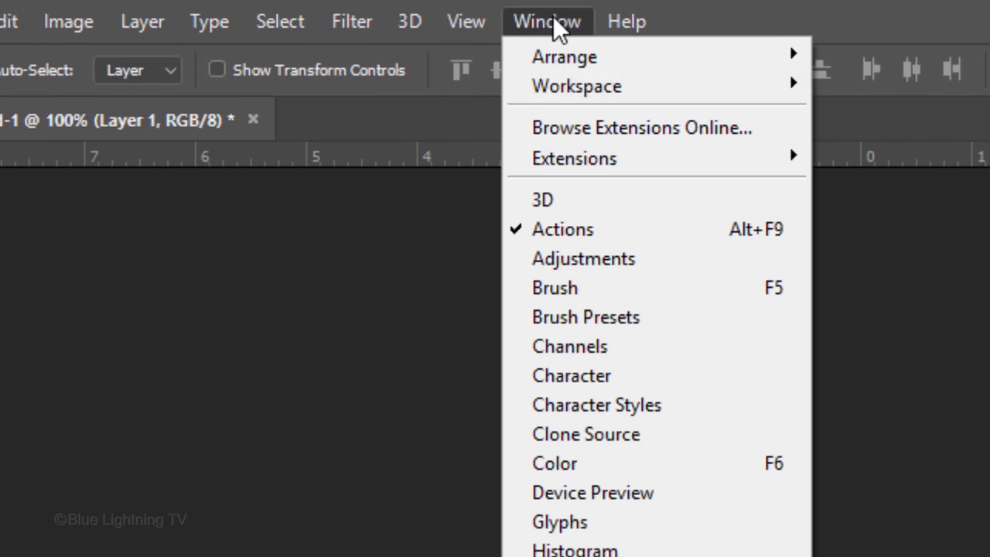
pyautogui.moveTo(521, 79)
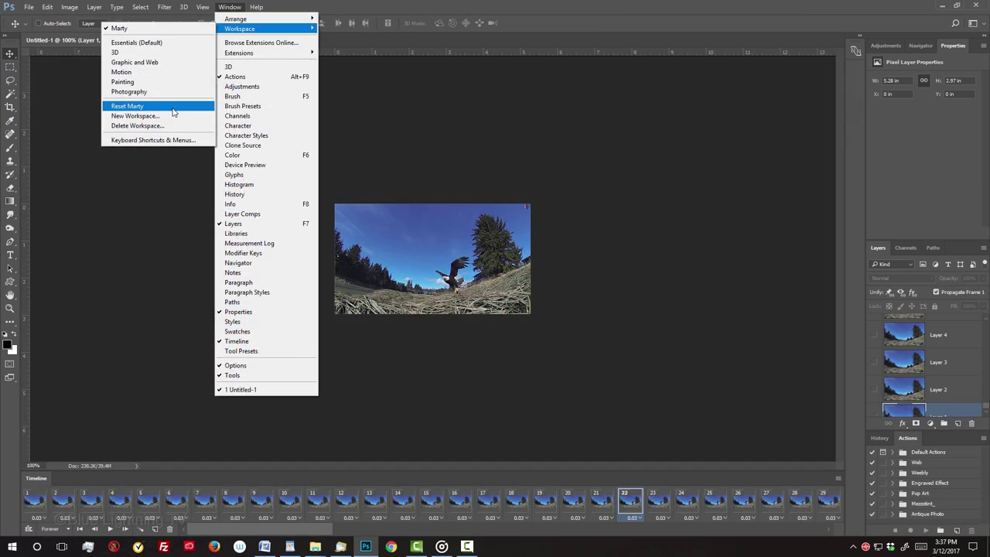
pyautogui.click(376, 318)
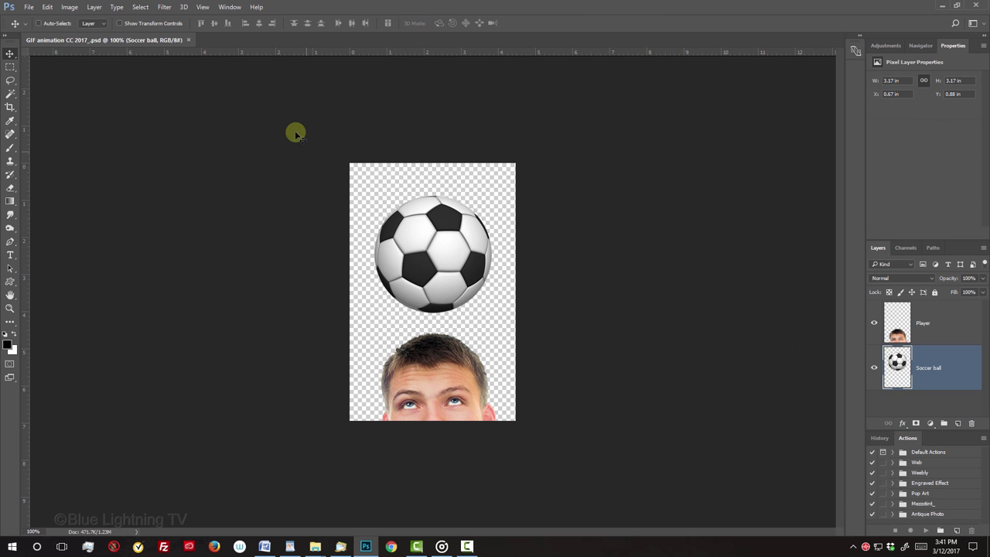
# Step: Show the Timeline and create a frame animation with its first frame
pyautogui.click(230, 7)
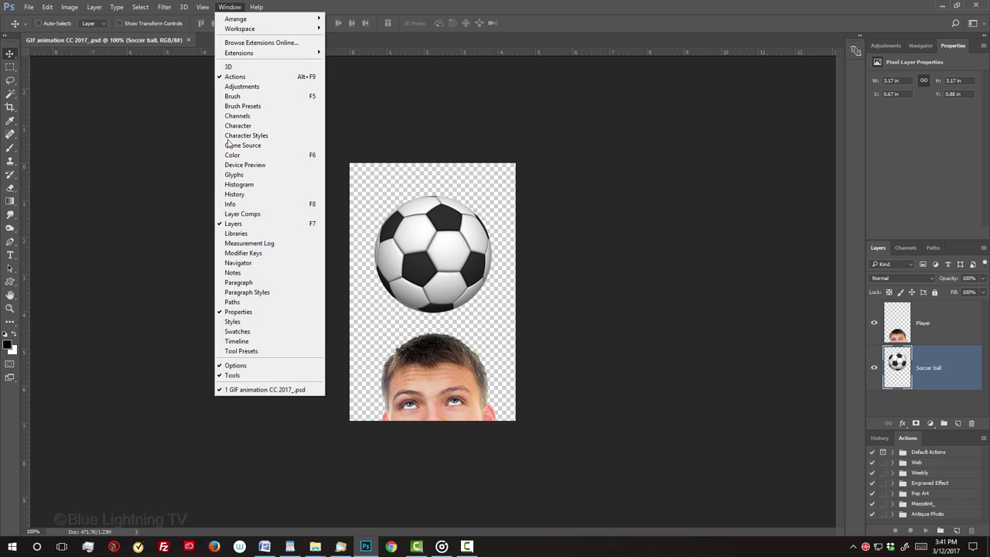
pyautogui.click(231, 341)
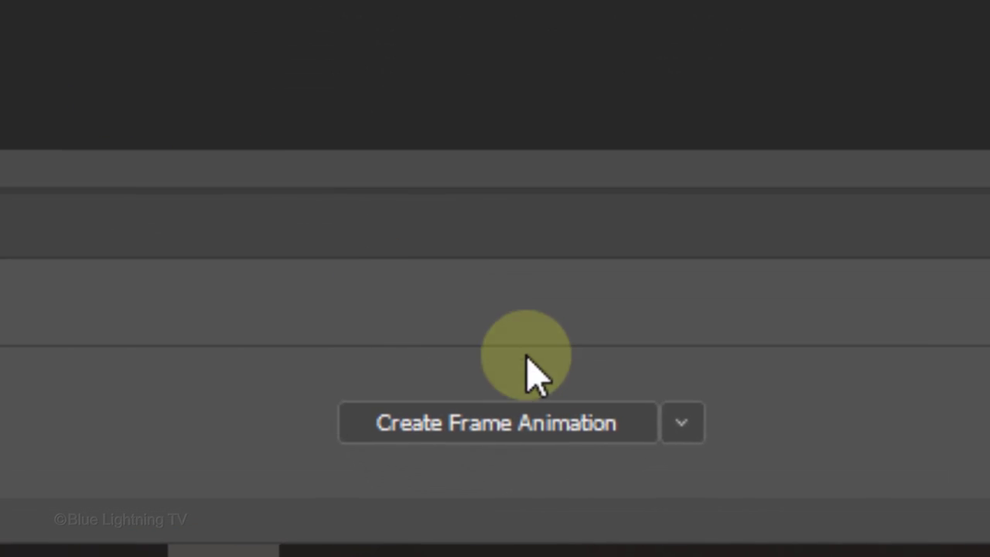
pyautogui.click(682, 422)
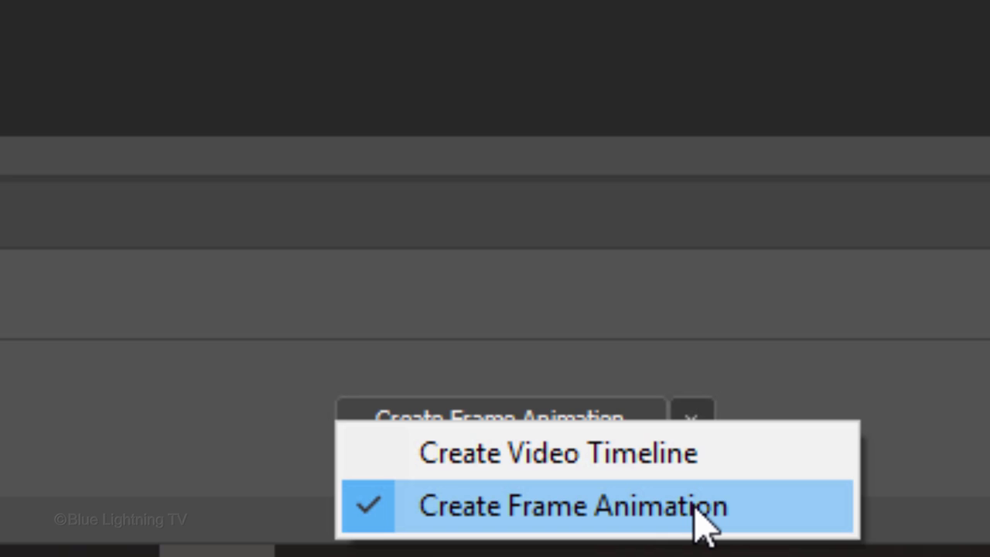
pyautogui.click(702, 526)
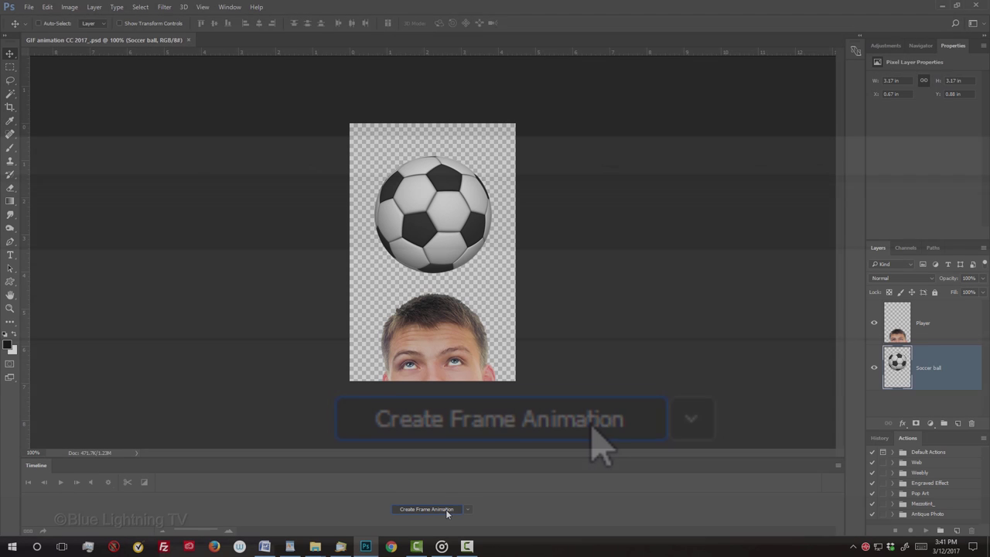
pyautogui.click(600, 441)
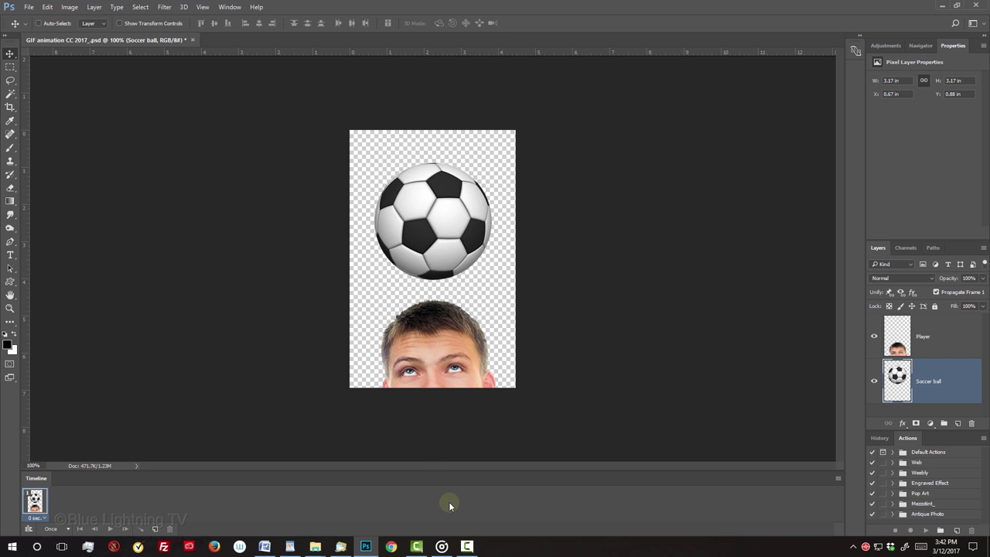
# Step: Move the Soccer ball layer straight down about 0.514 in onto the player's head
pyautogui.press('v')
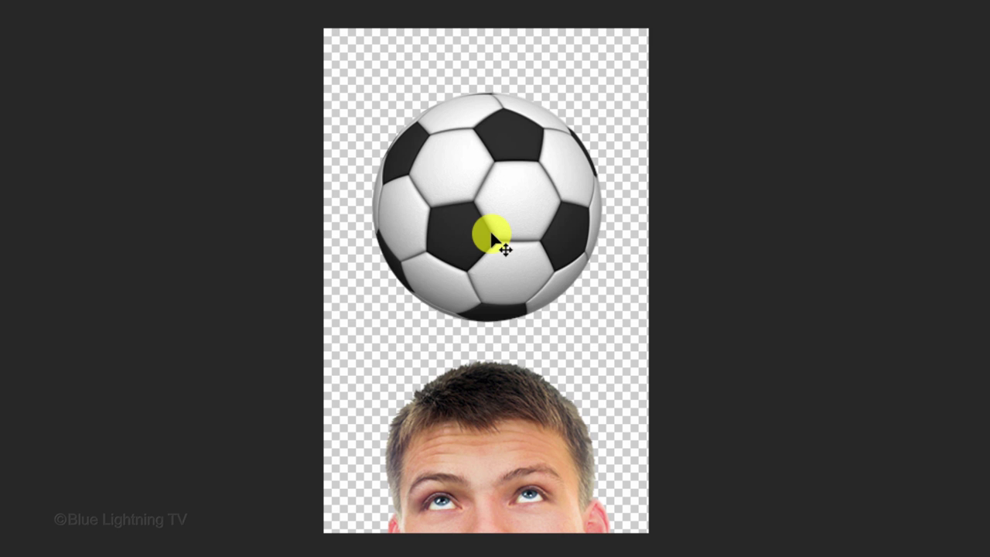
pyautogui.moveTo(491, 236); pyautogui.dragTo(503, 285)
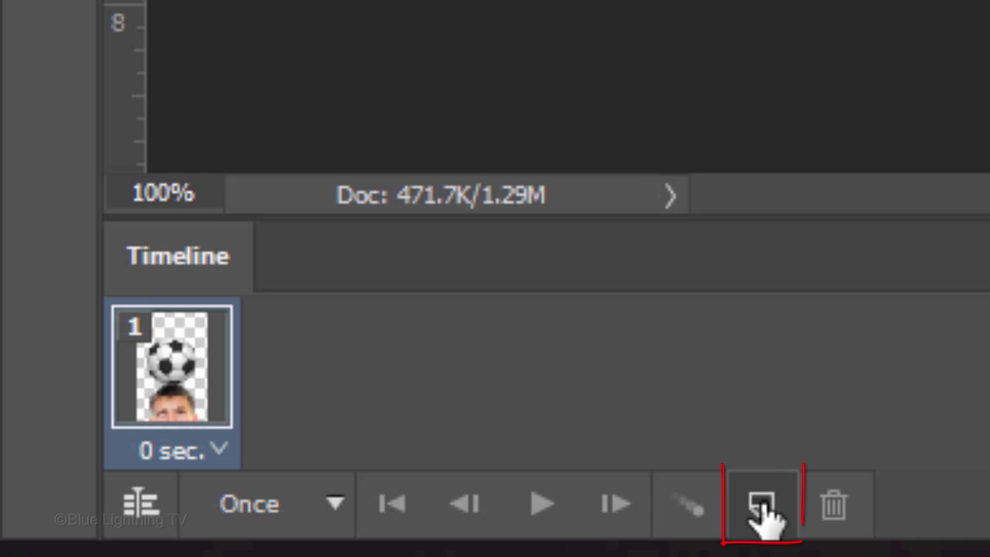
# Step: Duplicate the frame, raise the ball near the top, and lower the Player layer 0.625 in
pyautogui.click(761, 507)
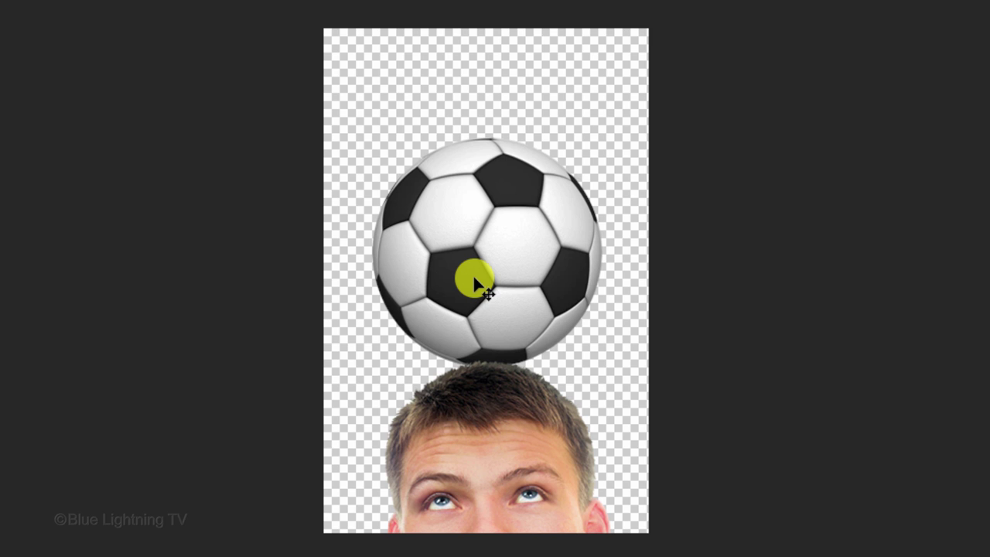
pyautogui.moveTo(475, 281); pyautogui.dragTo(483, 172)
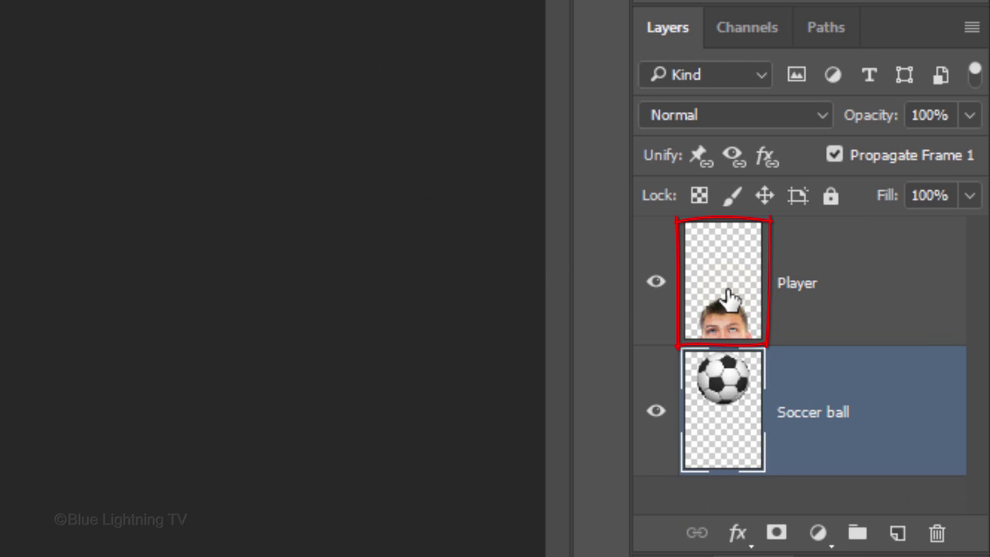
pyautogui.click(729, 298)
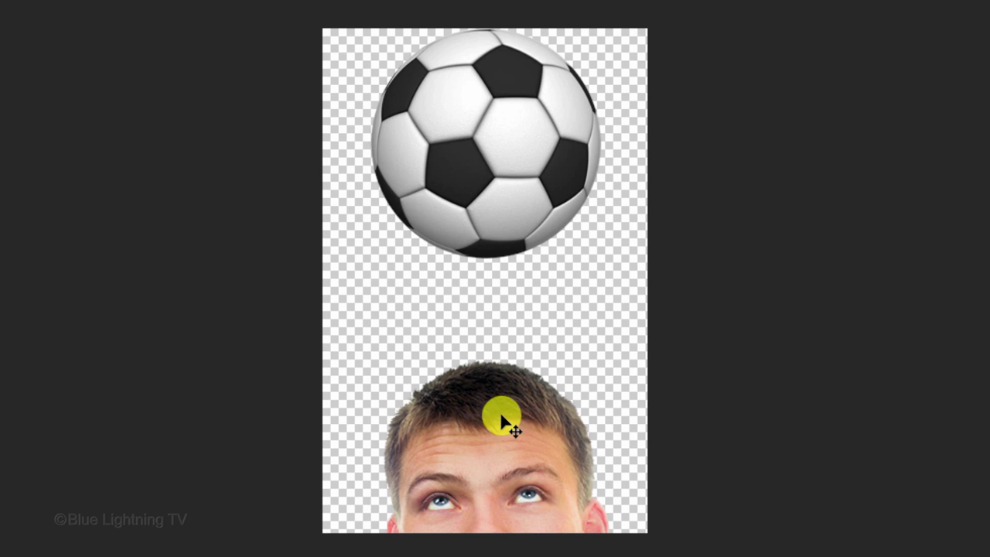
pyautogui.moveTo(505, 418); pyautogui.dragTo(501, 490)
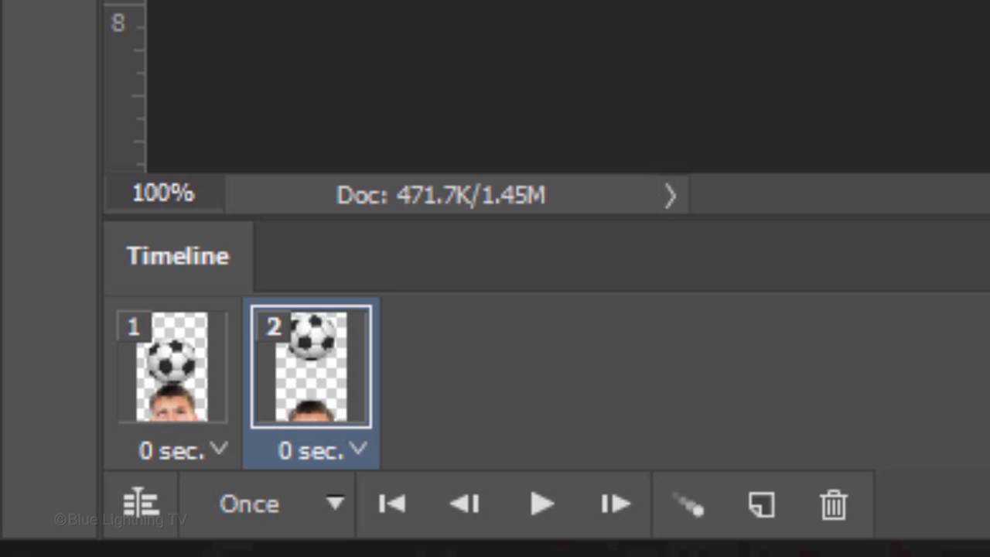
# Step: Tween 10 in-between frames from the first pose to the second
pyautogui.click(695, 520)
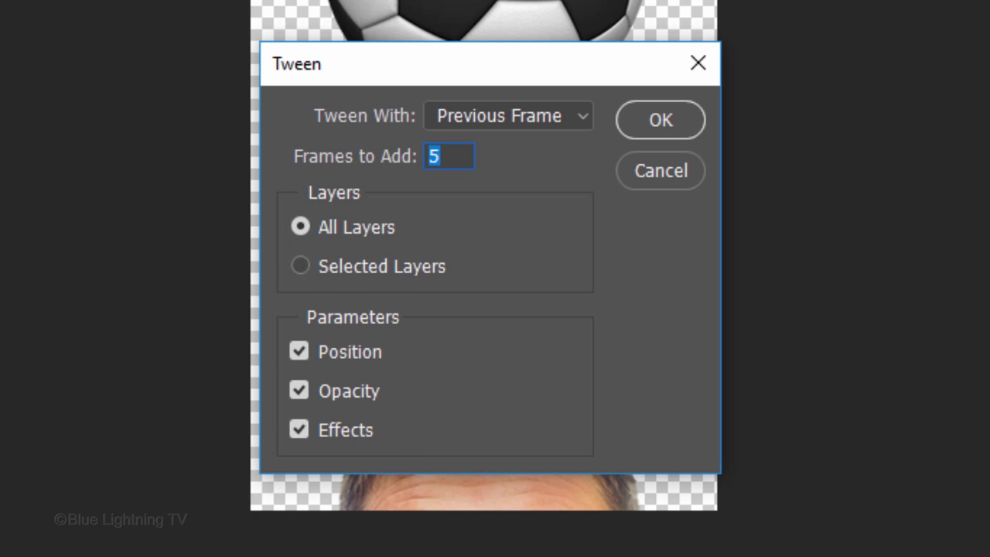
pyautogui.write('10')
pyautogui.press('Return')
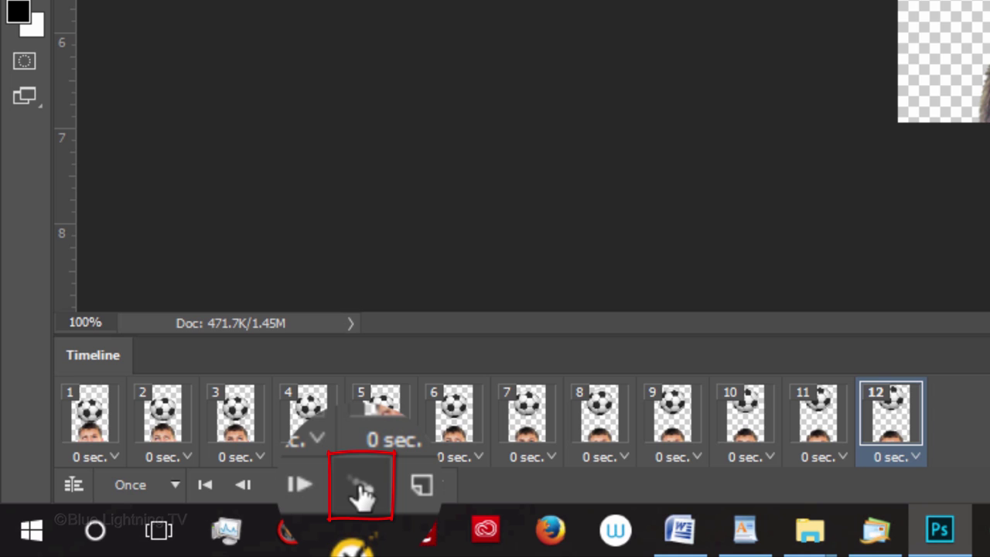
# Step: Tween 10 more frames from the last frame back to the First Frame
pyautogui.click(360, 489)
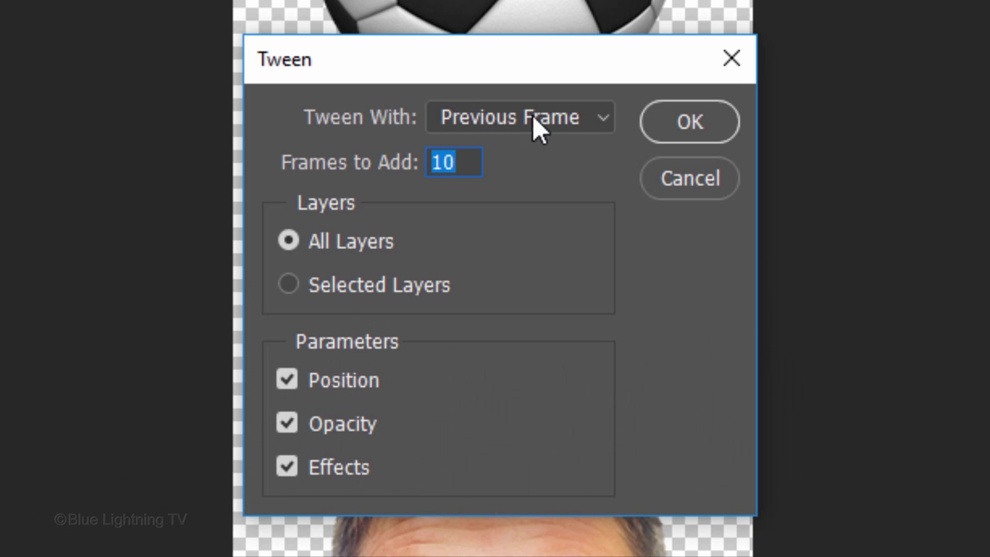
pyautogui.click(545, 118)
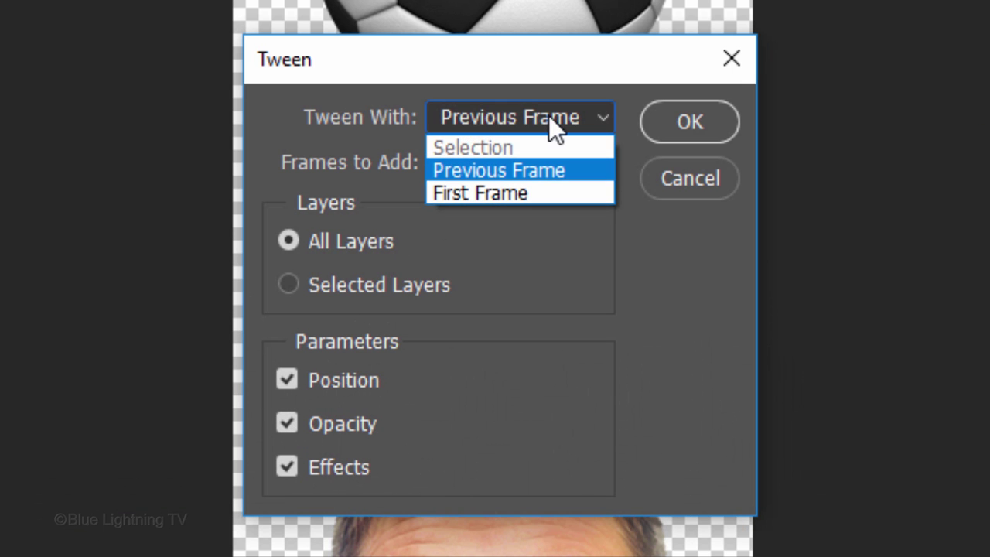
pyautogui.click(537, 197)
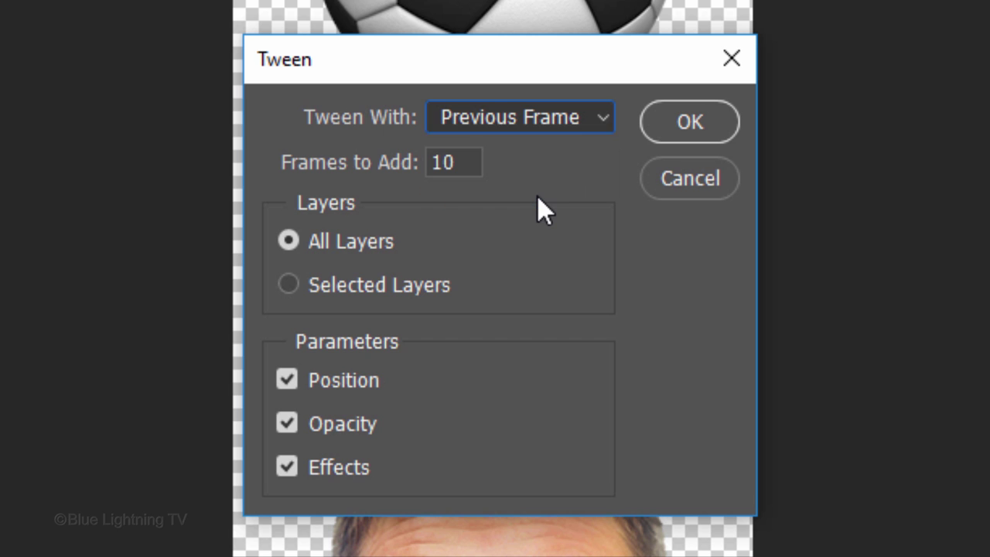
pyautogui.click(691, 125)
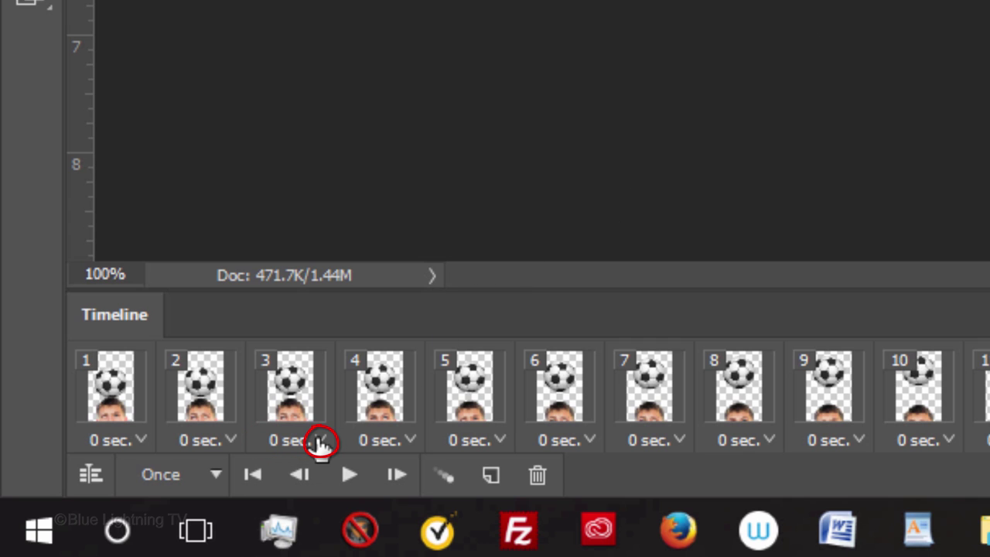
# Step: Set frame 3 to no delay and looping to Forever, then play and stop the preview
pyautogui.click(319, 443)
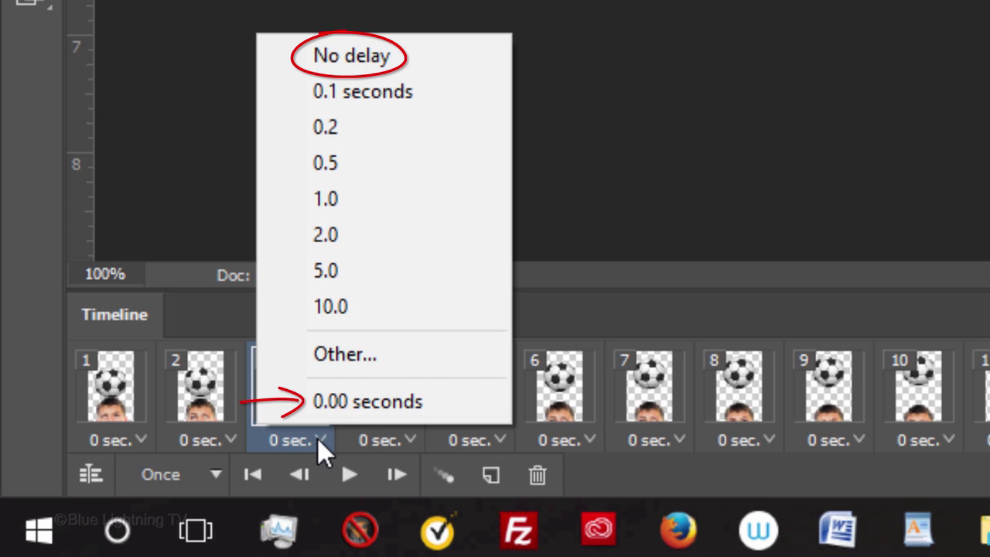
pyautogui.click(317, 437)
pyautogui.click(215, 473)
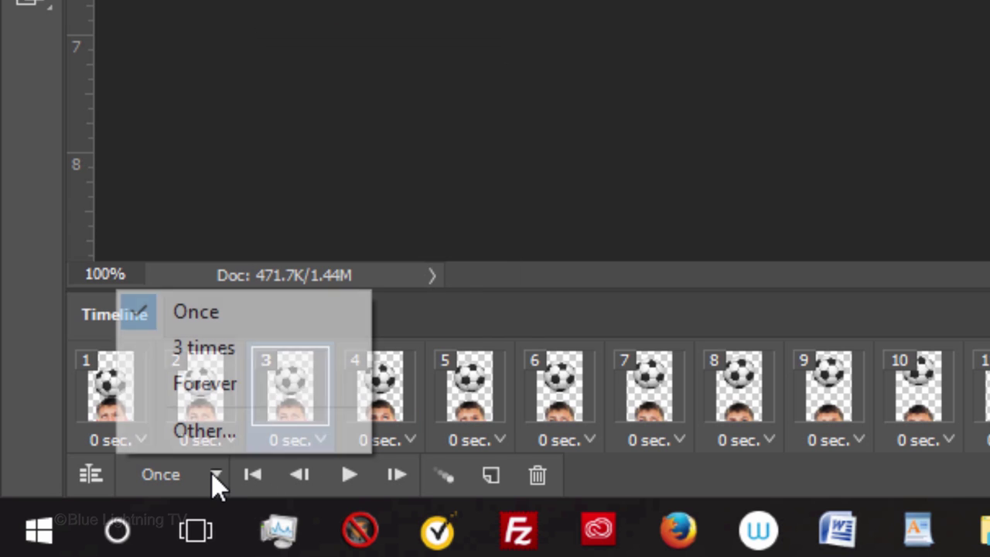
pyautogui.click(222, 390)
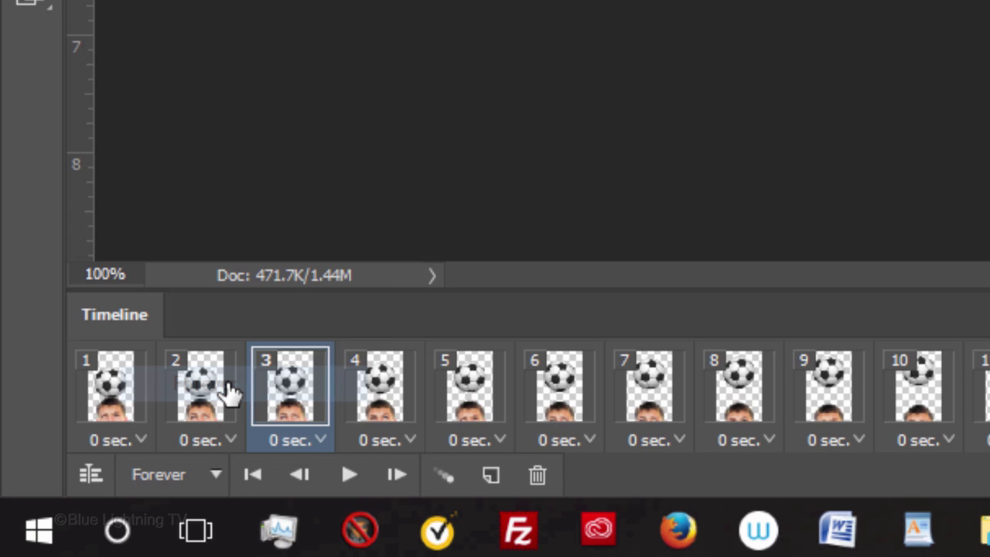
pyautogui.click(348, 478)
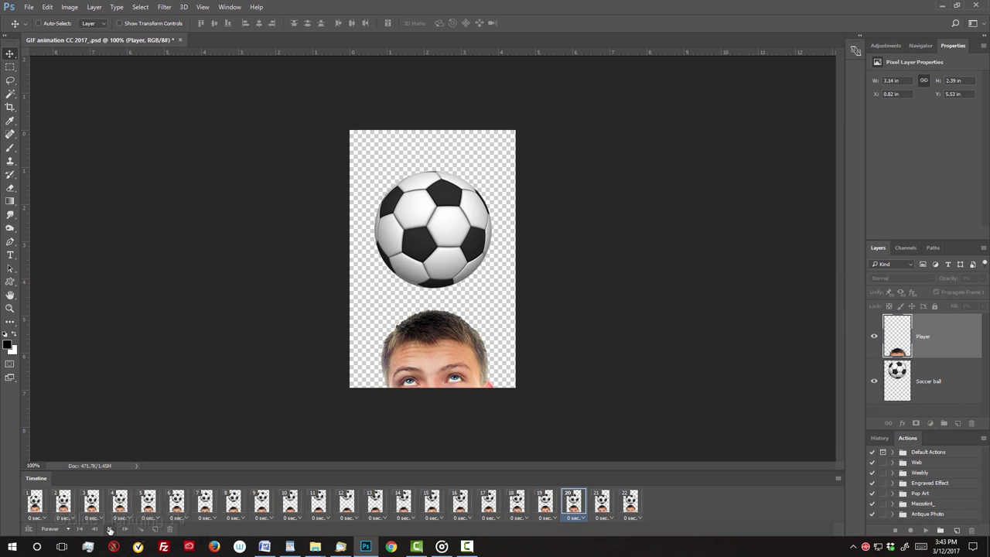
pyautogui.press('space')
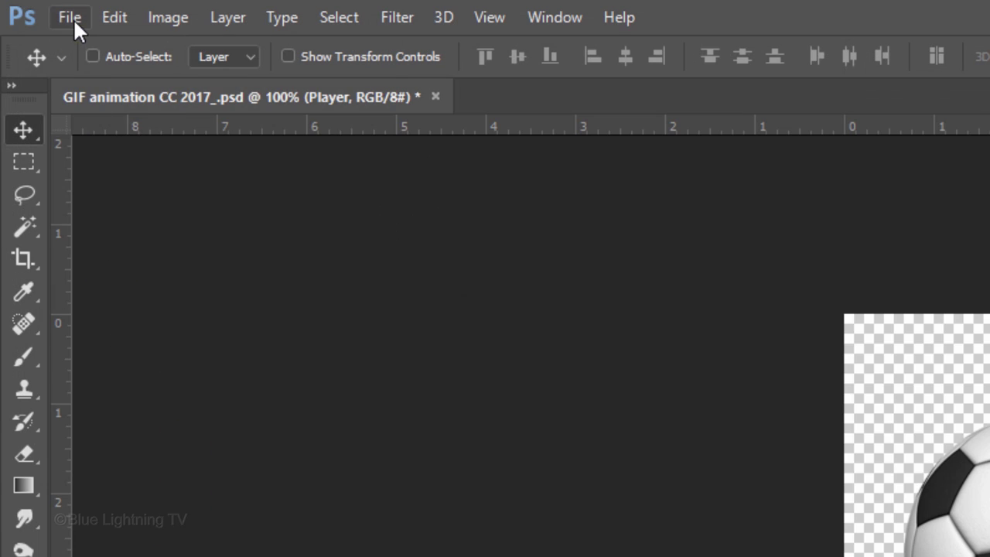
pyautogui.click(74, 19)
pyautogui.moveTo(169, 375)
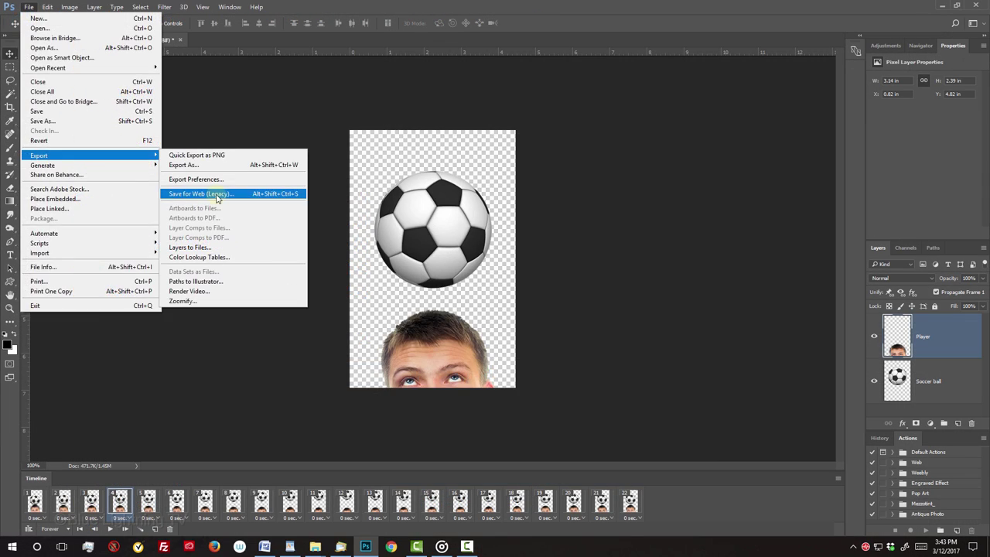
pyautogui.click(519, 472)
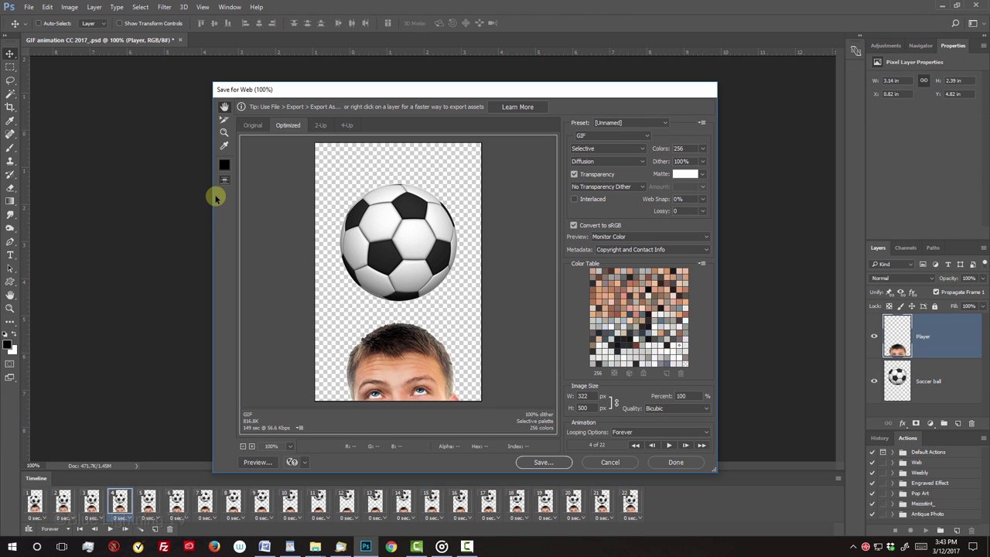
pyautogui.click(255, 461)
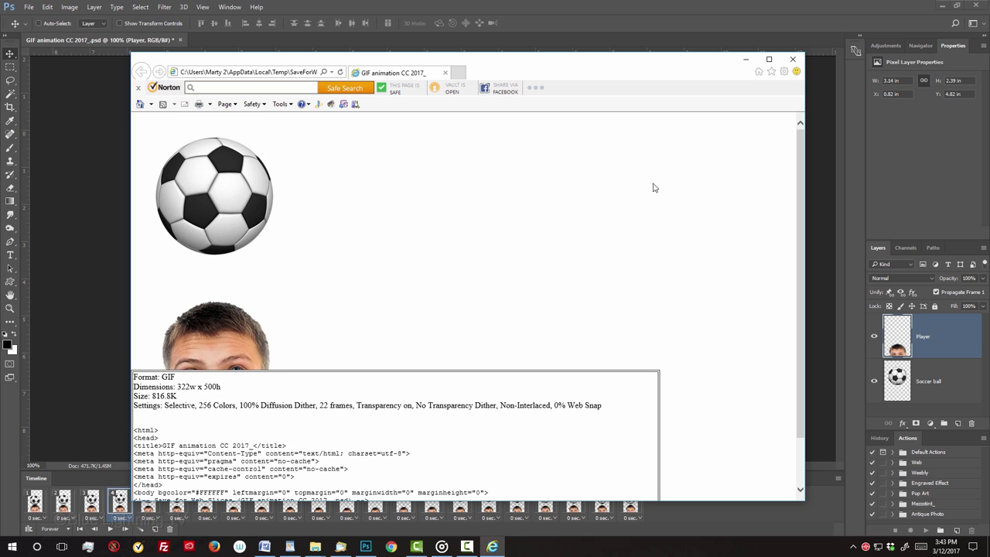
pyautogui.click(793, 62)
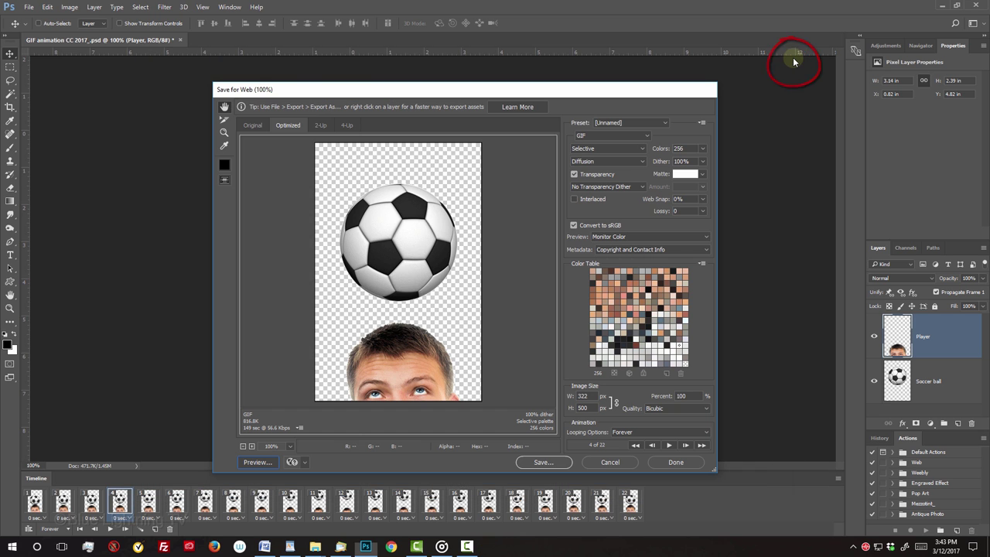
pyautogui.click(610, 462)
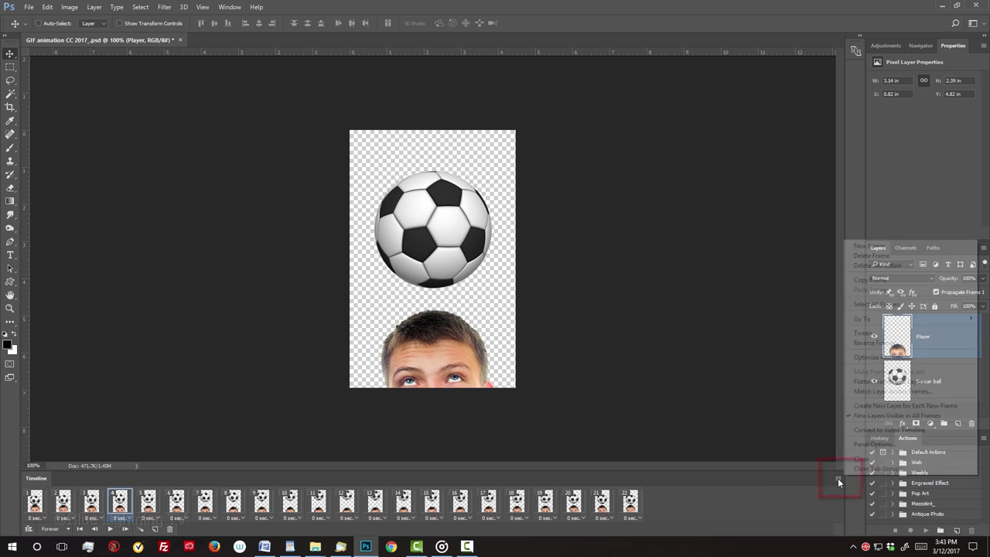
# Step: Convert the frame animation to a video timeline and zoom in on the Player and Soccer ball clips
pyautogui.click(839, 478)
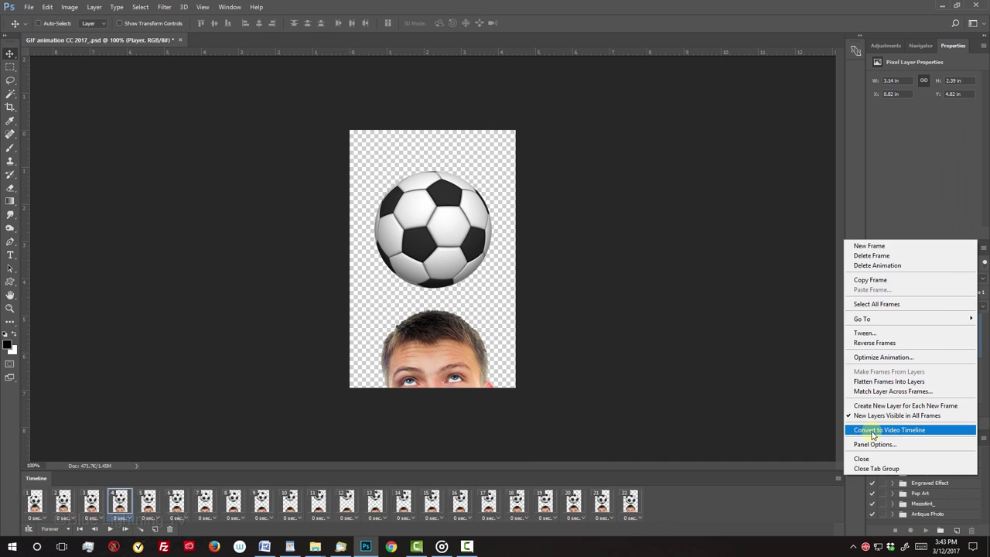
pyautogui.click(609, 369)
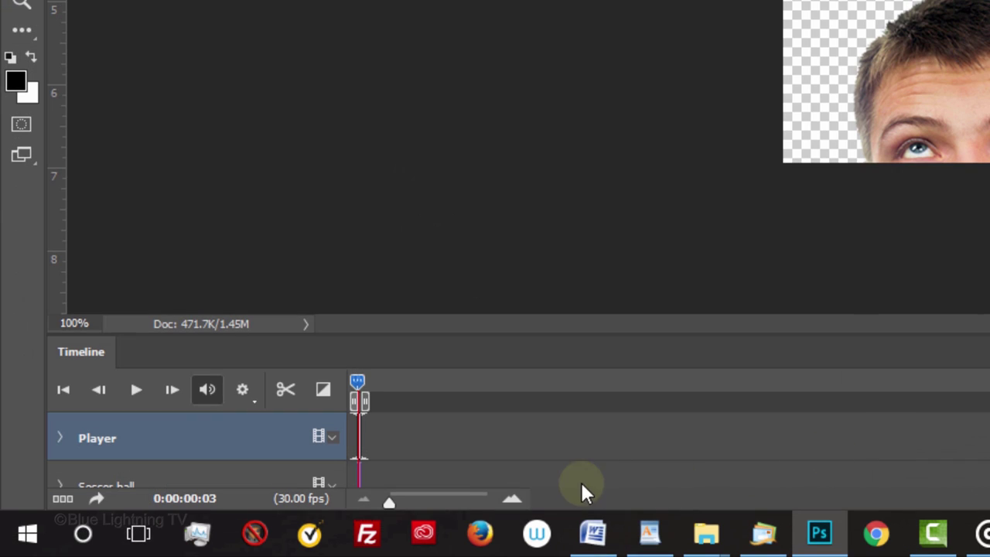
pyautogui.click(174, 533)
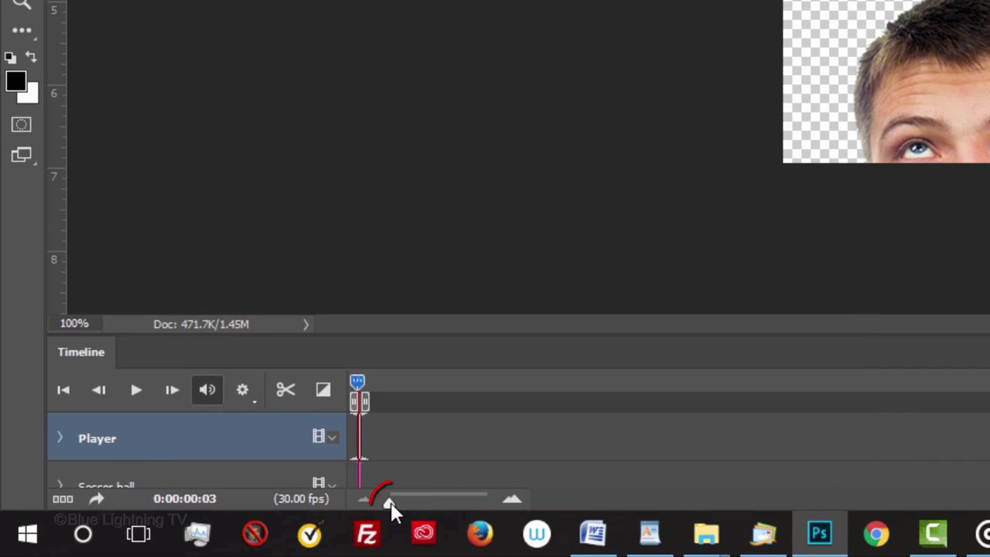
pyautogui.moveTo(389, 502); pyautogui.dragTo(451, 501)
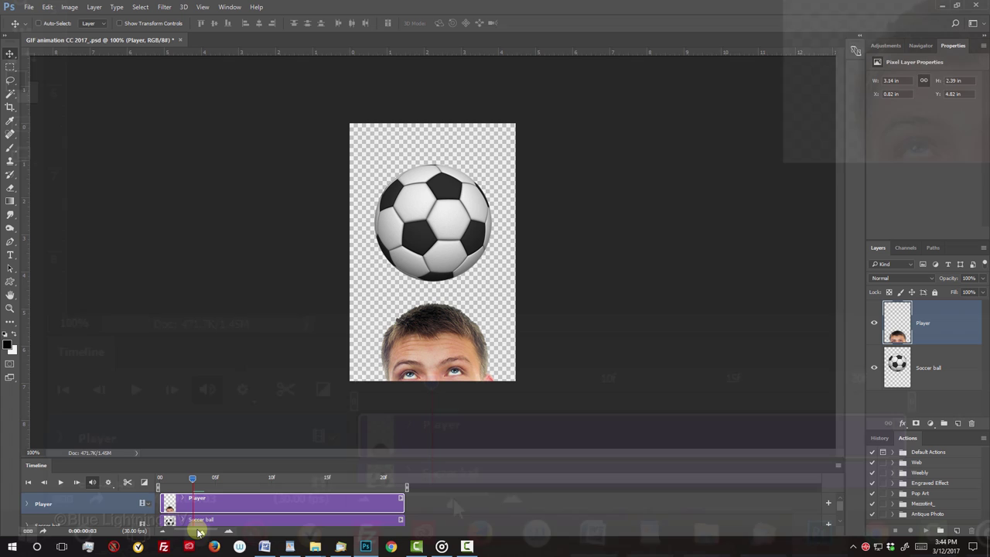
# Step: Set the timeline frame rate to 60 fps
pyautogui.click(837, 464)
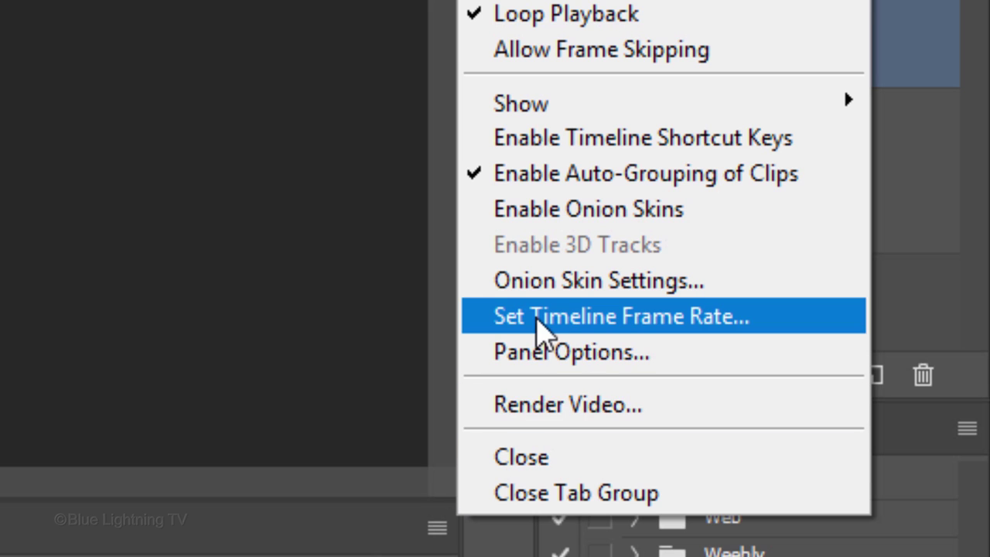
pyautogui.click(539, 329)
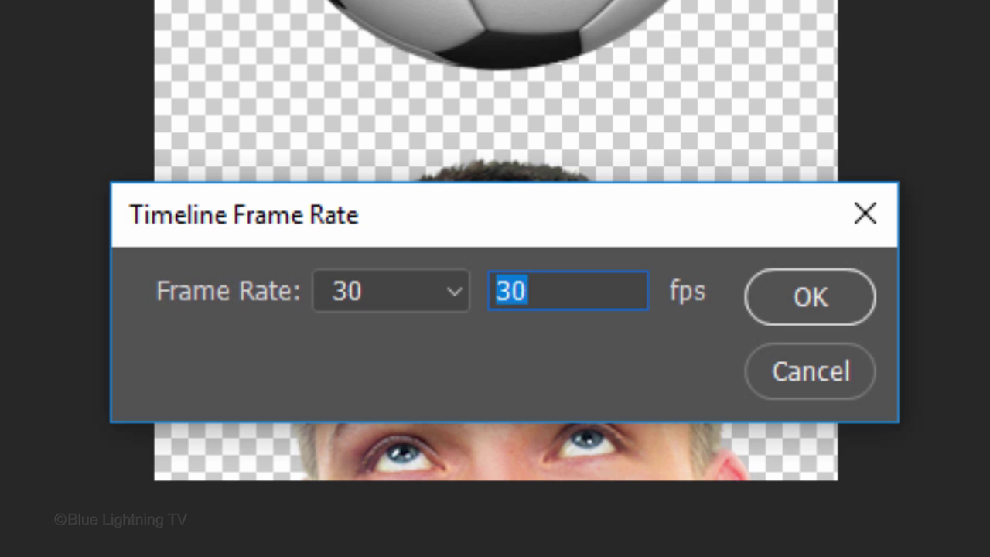
pyautogui.write('60')
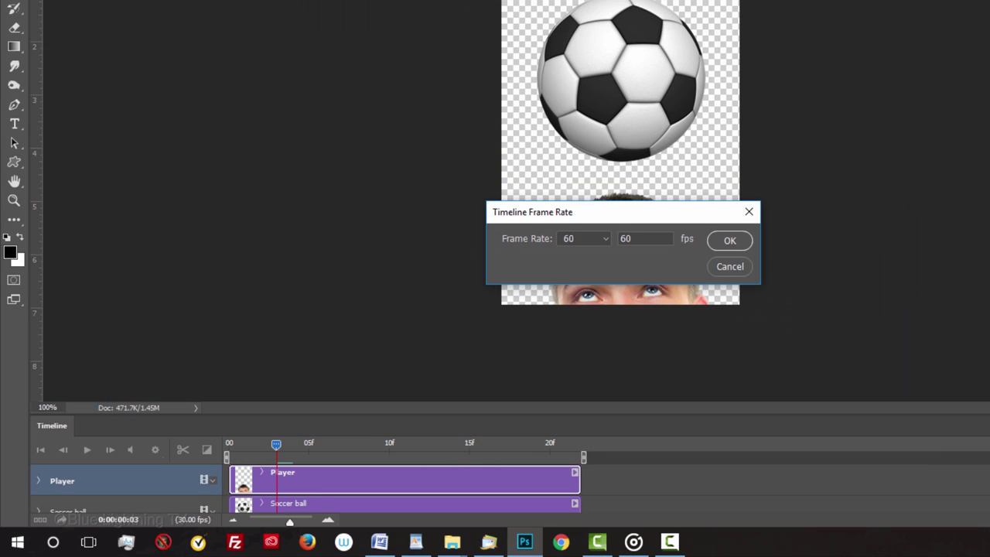
pyautogui.press('Return')
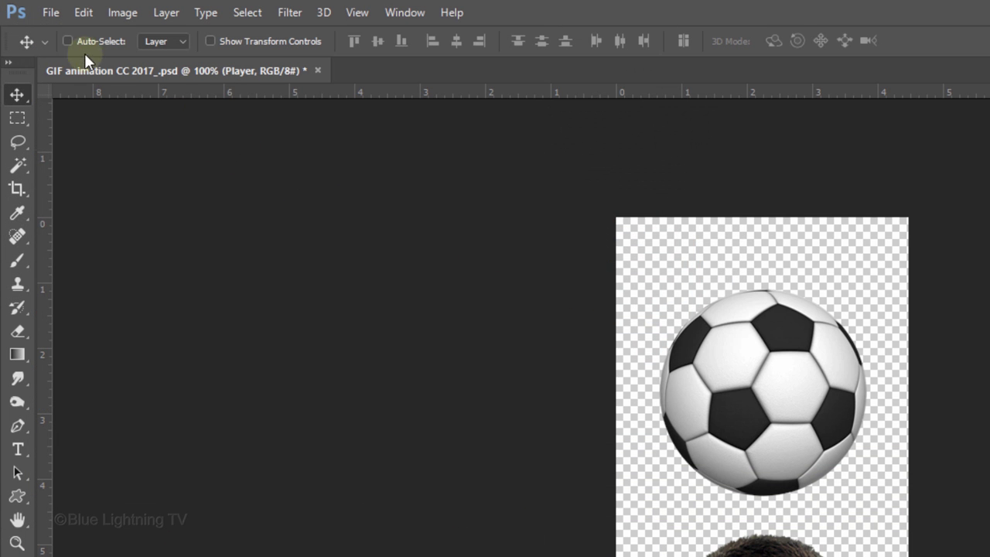
# Step: In Save for Web (Legacy), set the GIF looping option to Forever
pyautogui.click(53, 9)
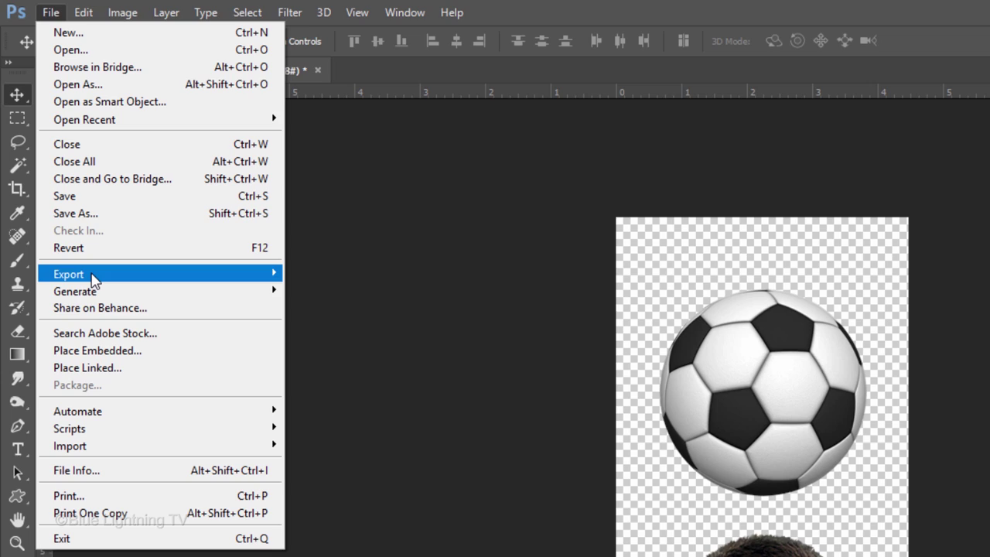
pyautogui.moveTo(94, 280)
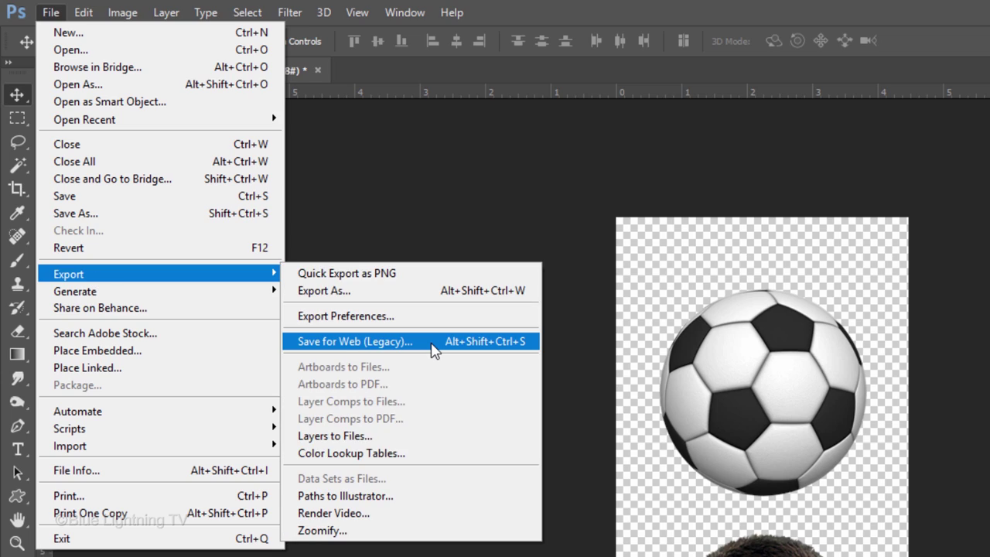
pyautogui.click(432, 343)
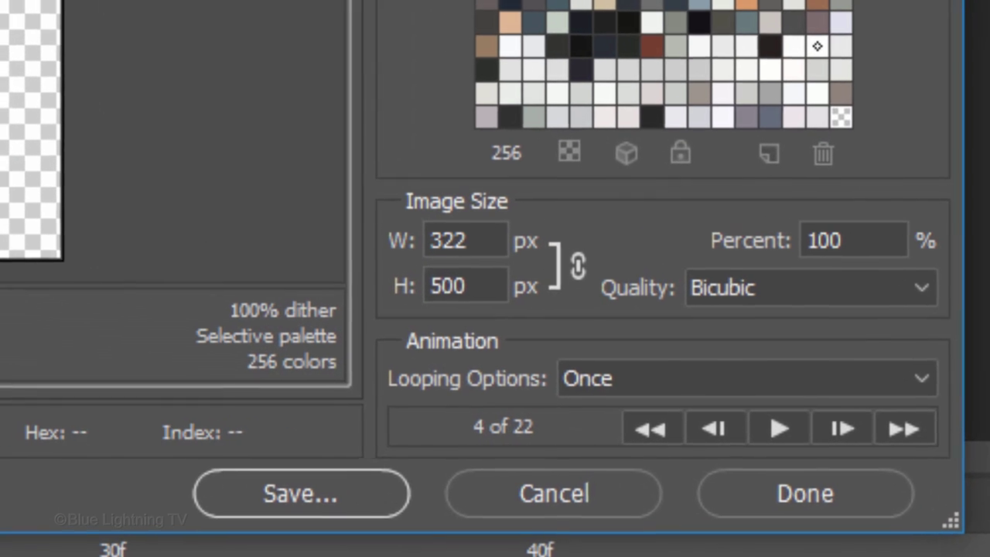
pyautogui.click(687, 381)
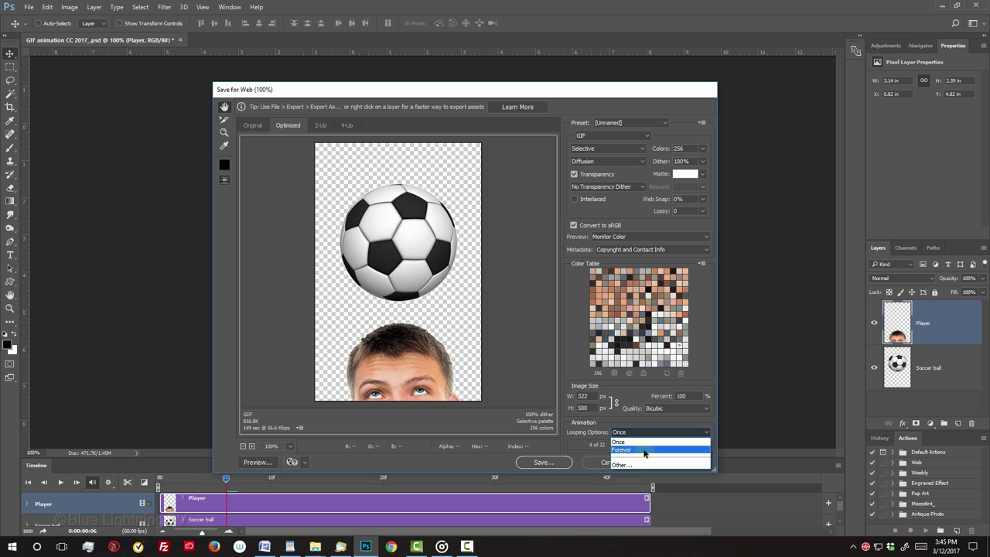
pyautogui.click(688, 446)
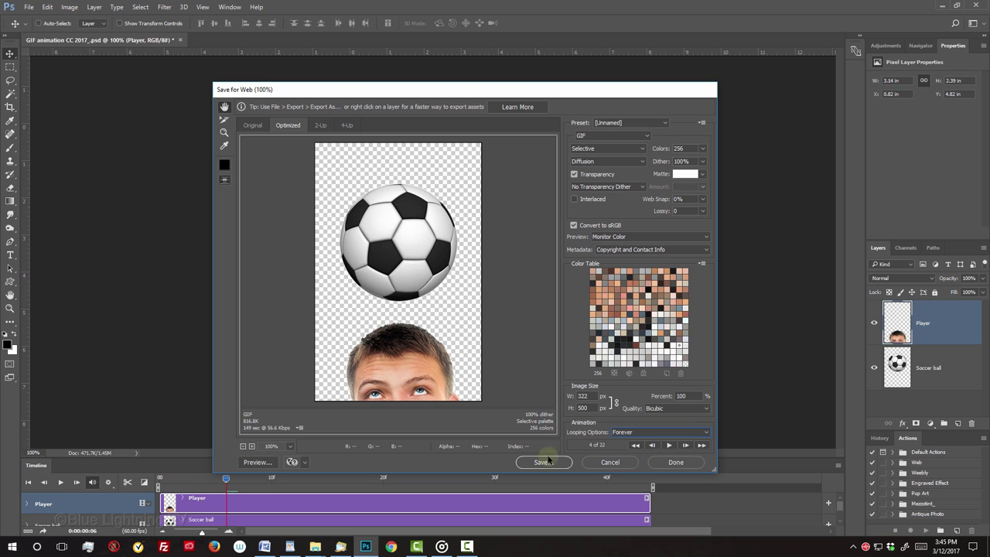
# Step: Preview the GIF in a browser, then save it to the Desktop as GIF-animation-CC-2017_
pyautogui.click(252, 463)
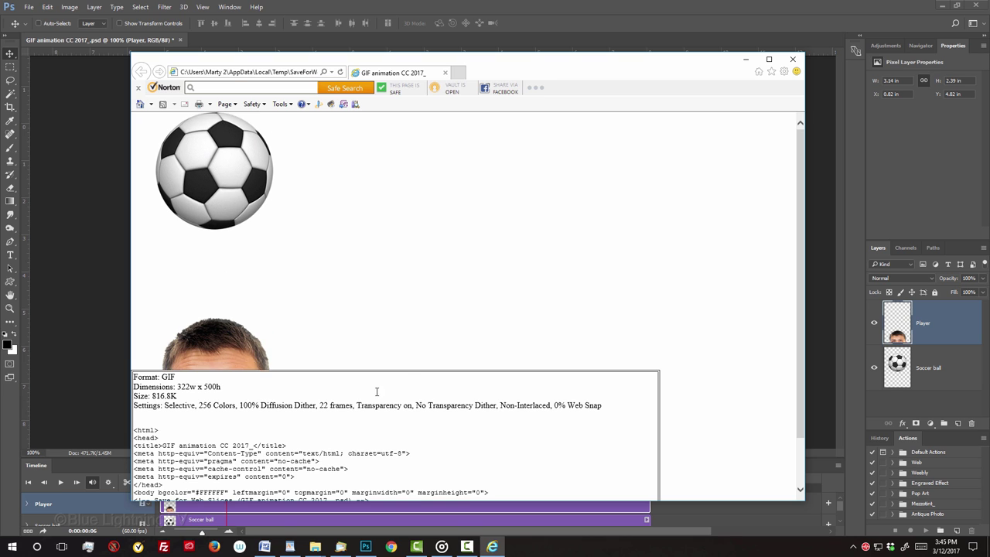
pyautogui.click(792, 59)
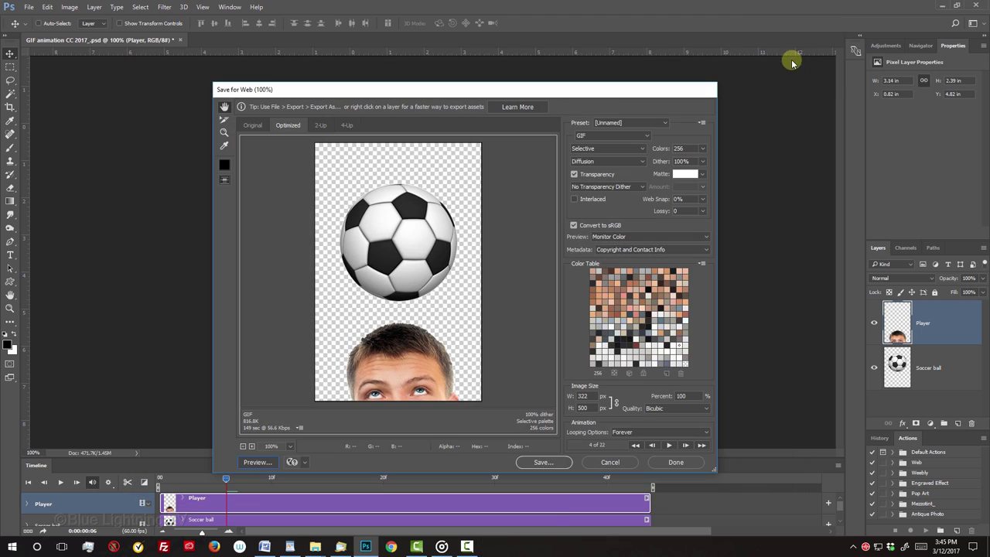
pyautogui.click(542, 464)
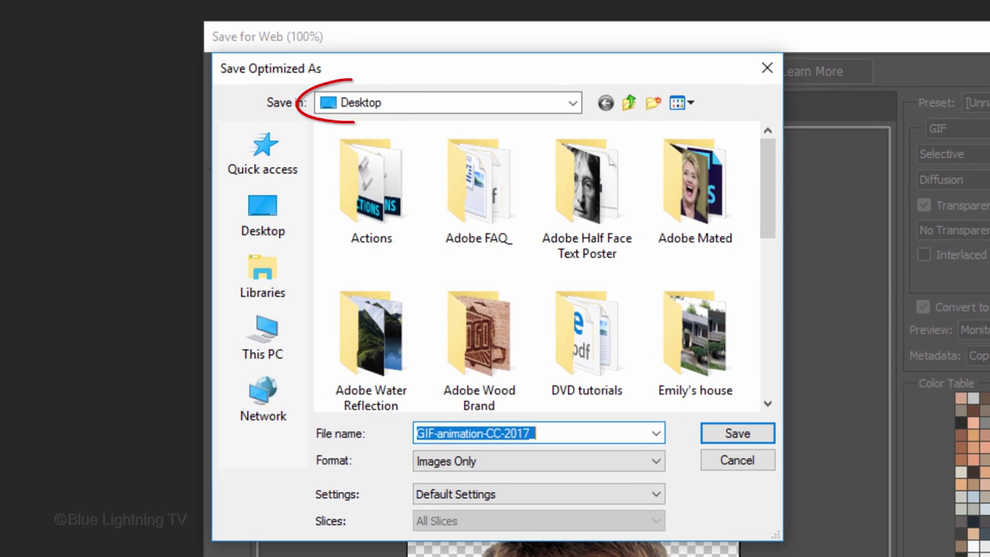
pyautogui.click(742, 438)
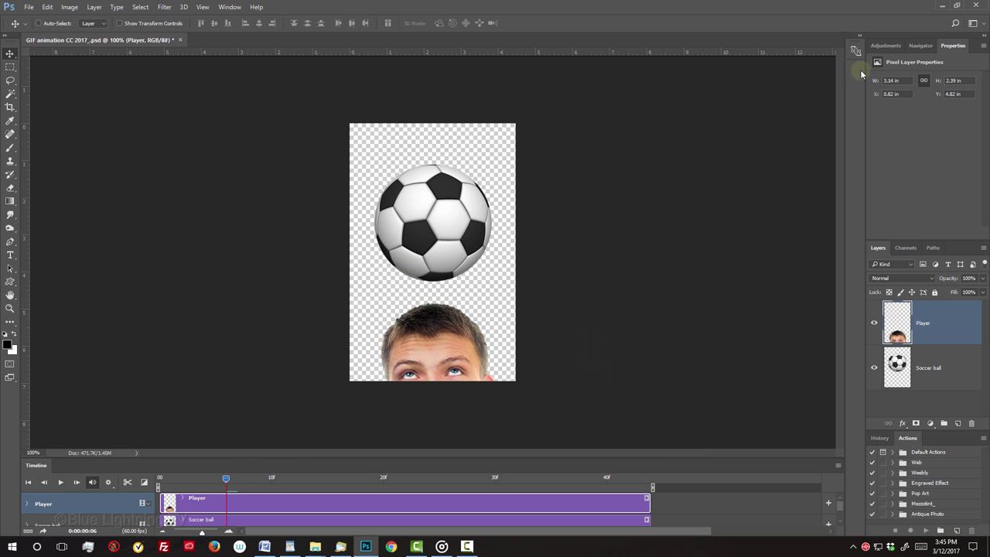
# Step: Minimize Photoshop, launch Chrome, and drag GIF-animation-CC-2017_.gif from the Desktop into it
pyautogui.click(942, 7)
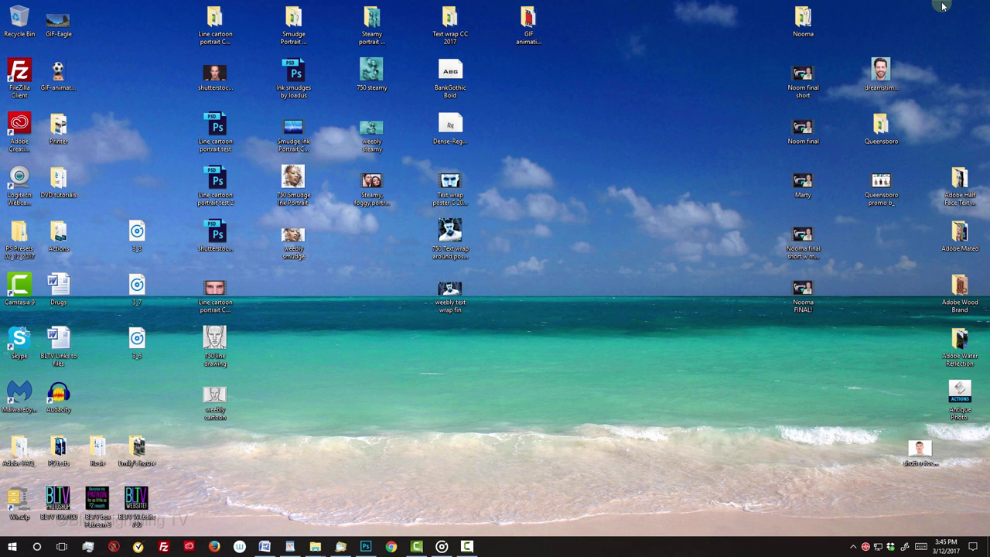
pyautogui.click(391, 546)
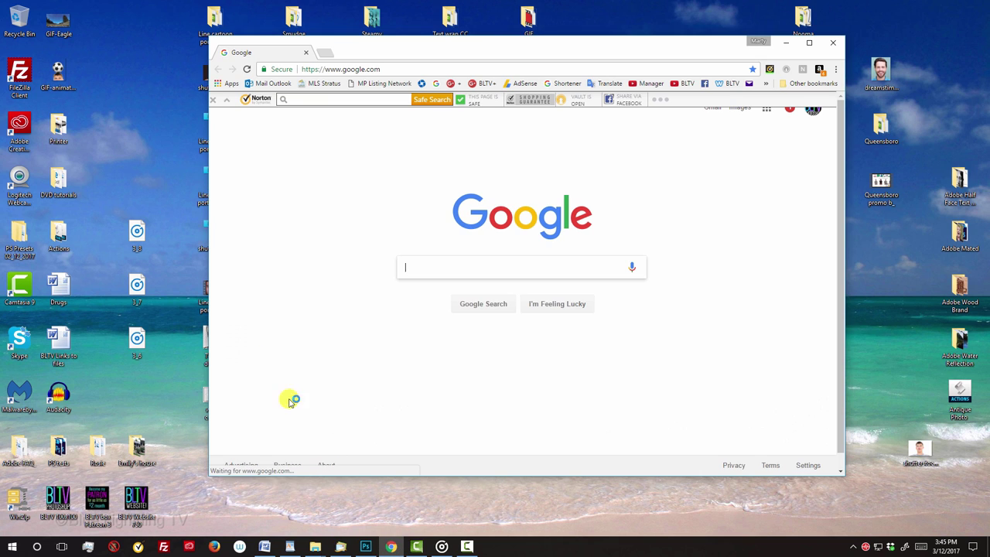
pyautogui.moveTo(61, 63); pyautogui.dragTo(344, 222)
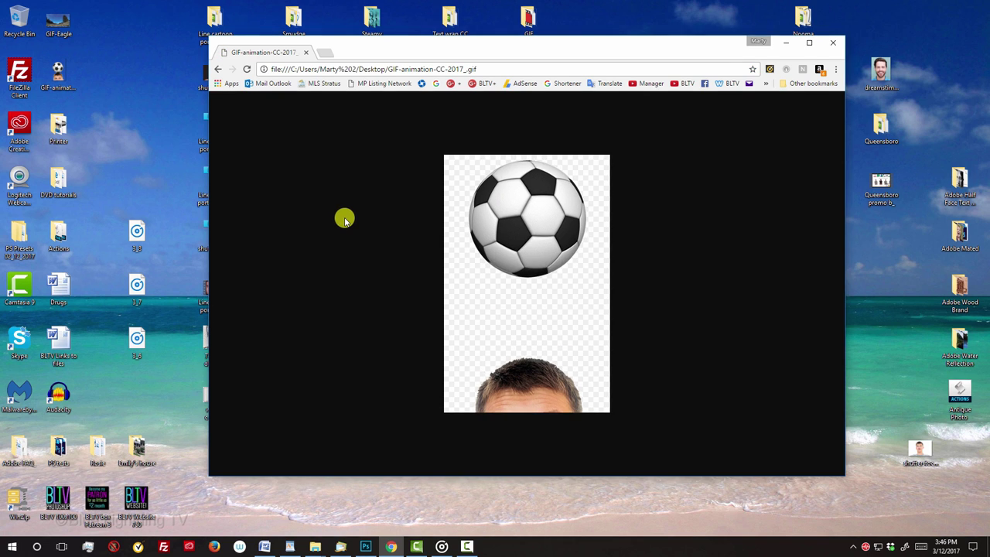